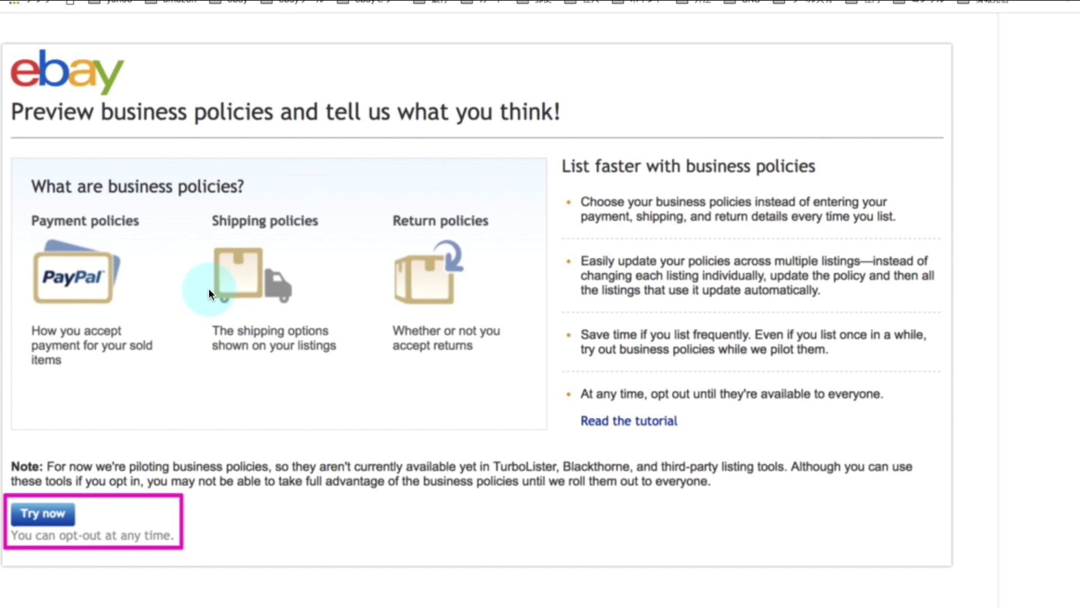
# Step: Opt in to the business policies preview and start creating a payment policy
pyautogui.click(52, 521)
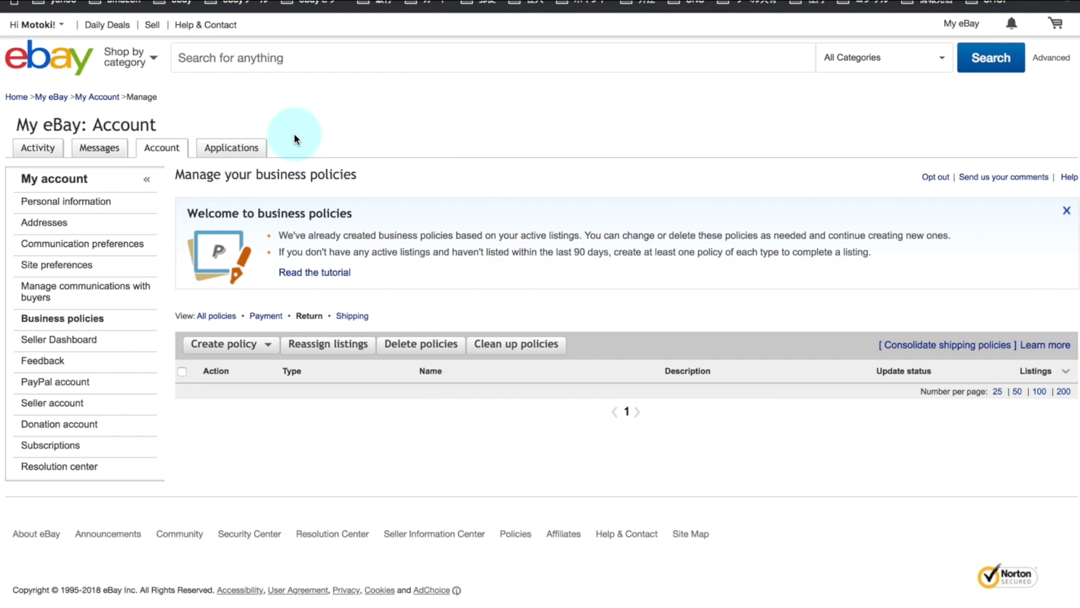
pyautogui.click(262, 347)
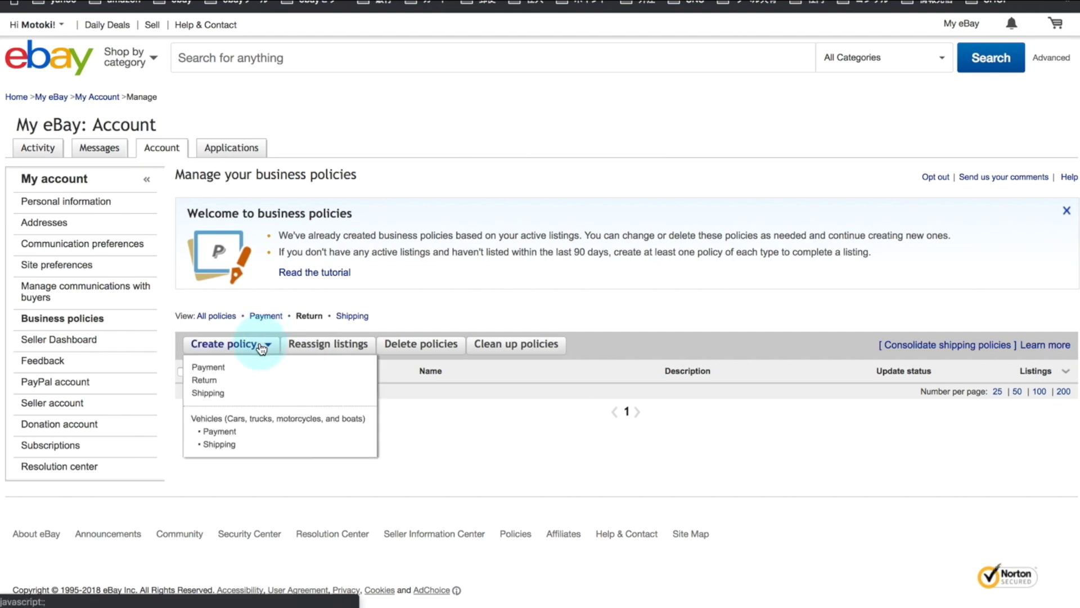
pyautogui.click(207, 370)
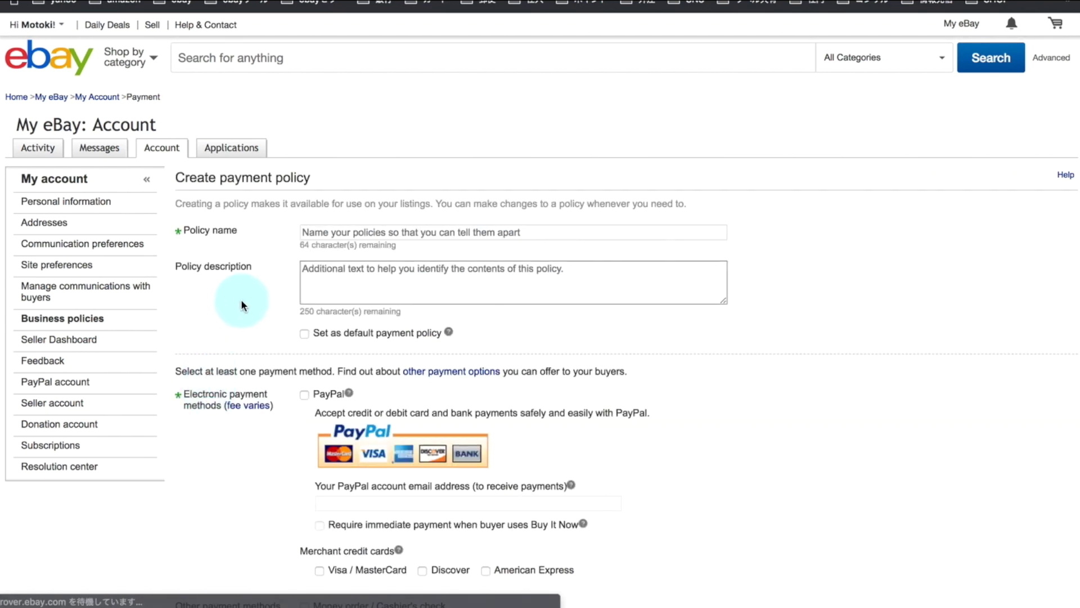
pyautogui.scroll(-2, 240, 299)
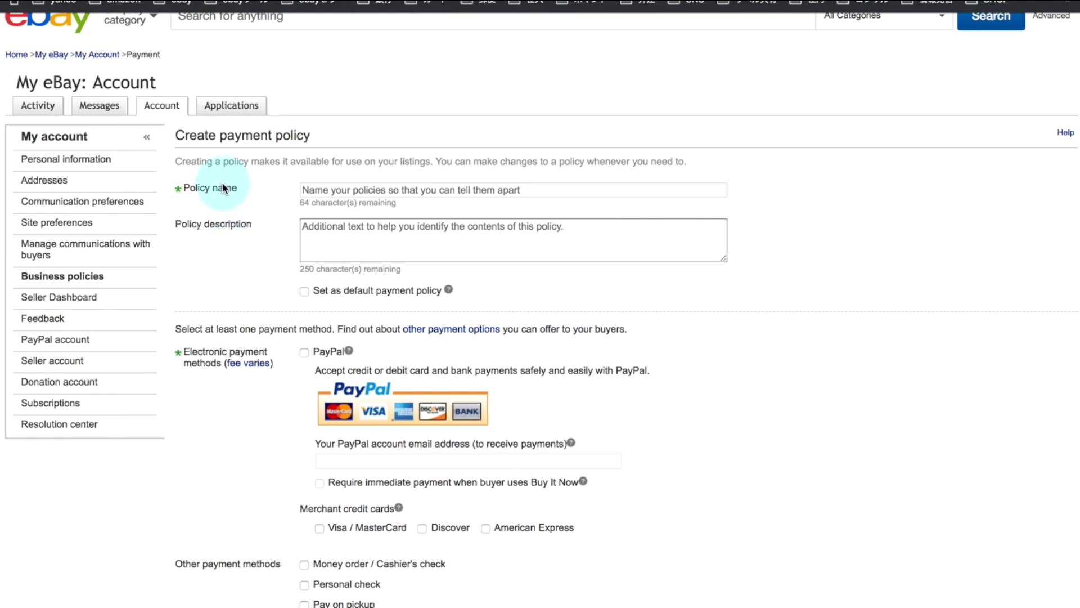
# Step: Name the payment policy 支払設定１ and set it as the default payment policy
pyautogui.click(330, 189)
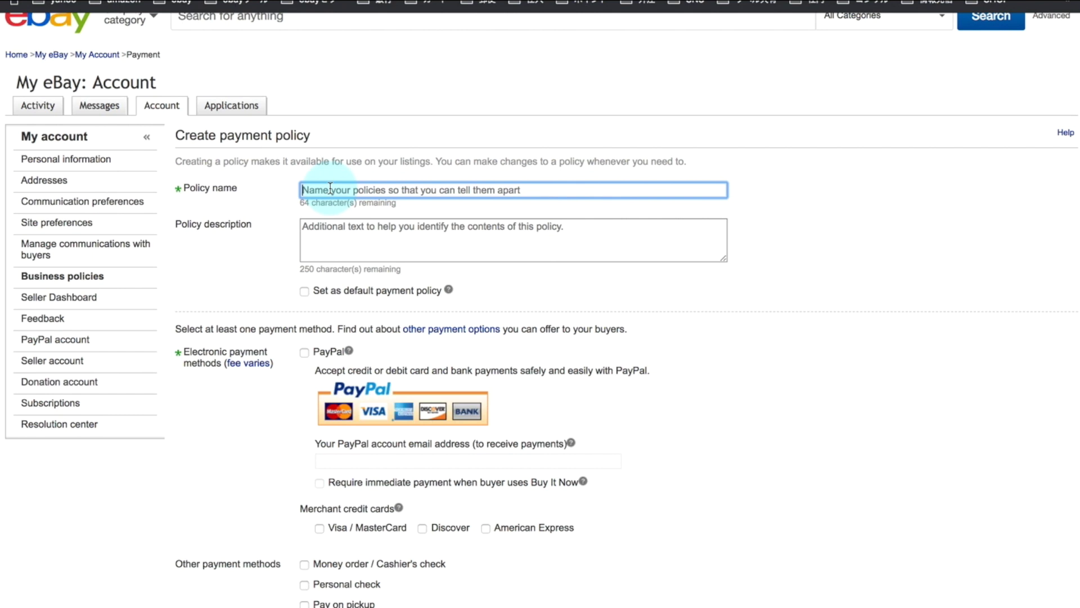
pyautogui.write('し')
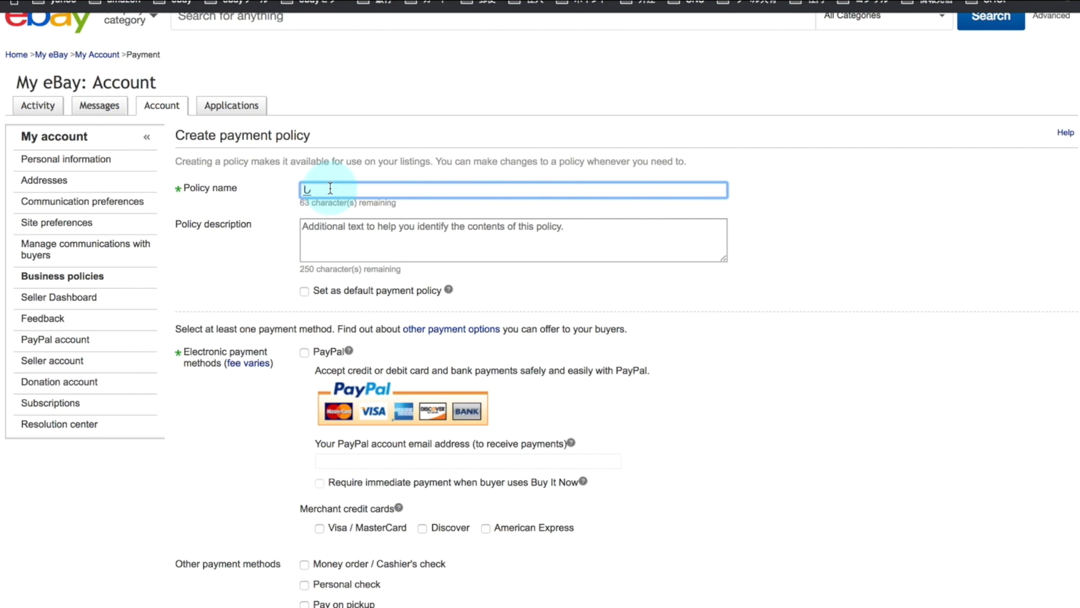
pyautogui.write('はらいせってい１')
pyautogui.click(332, 192)
pyautogui.press('BackSpace')
pyautogui.click(262, 269)
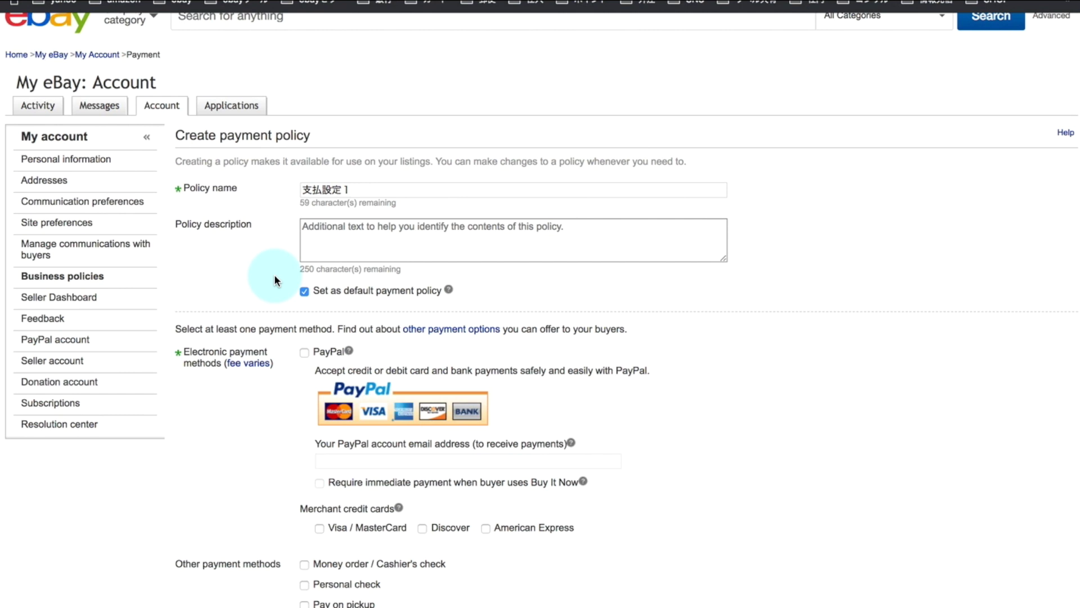
# Step: Enable PayPal as the electronic payment method for the payment policy
pyautogui.scroll(-2, 275, 280)
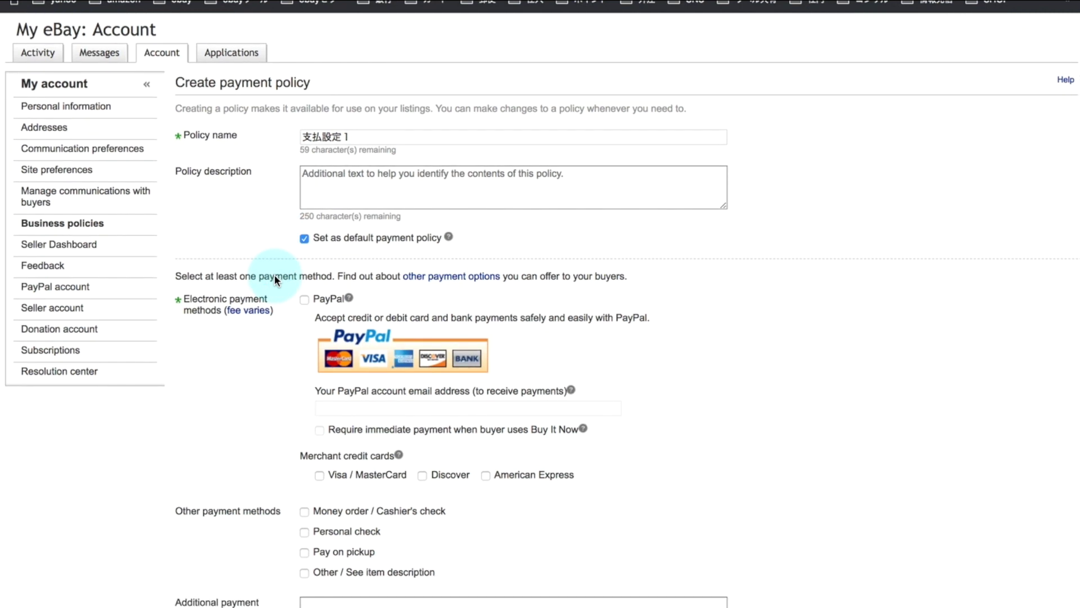
pyautogui.click(303, 299)
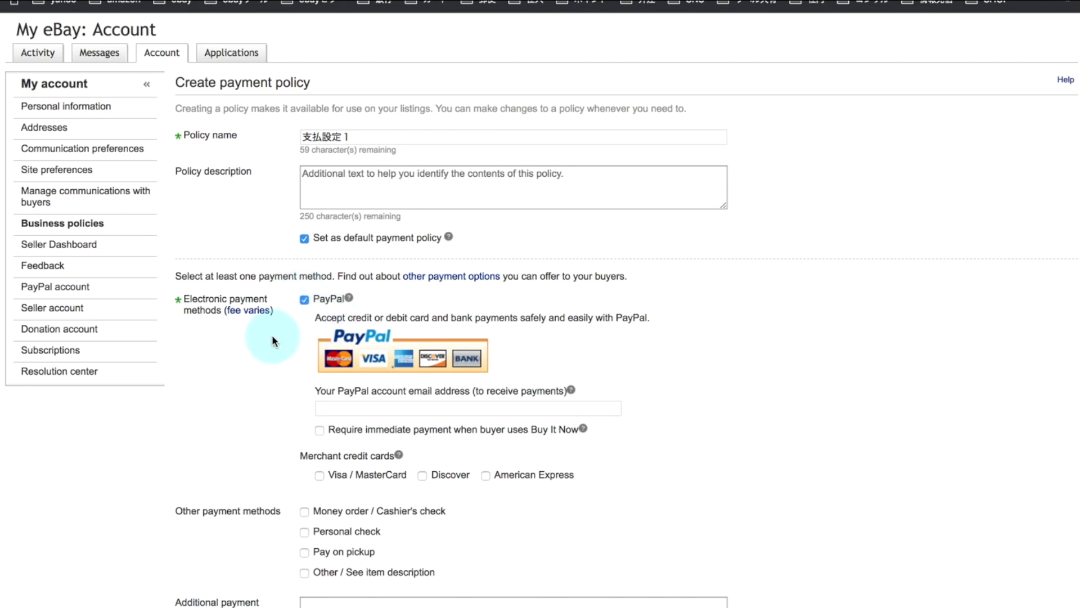
pyautogui.scroll(-1, 273, 338)
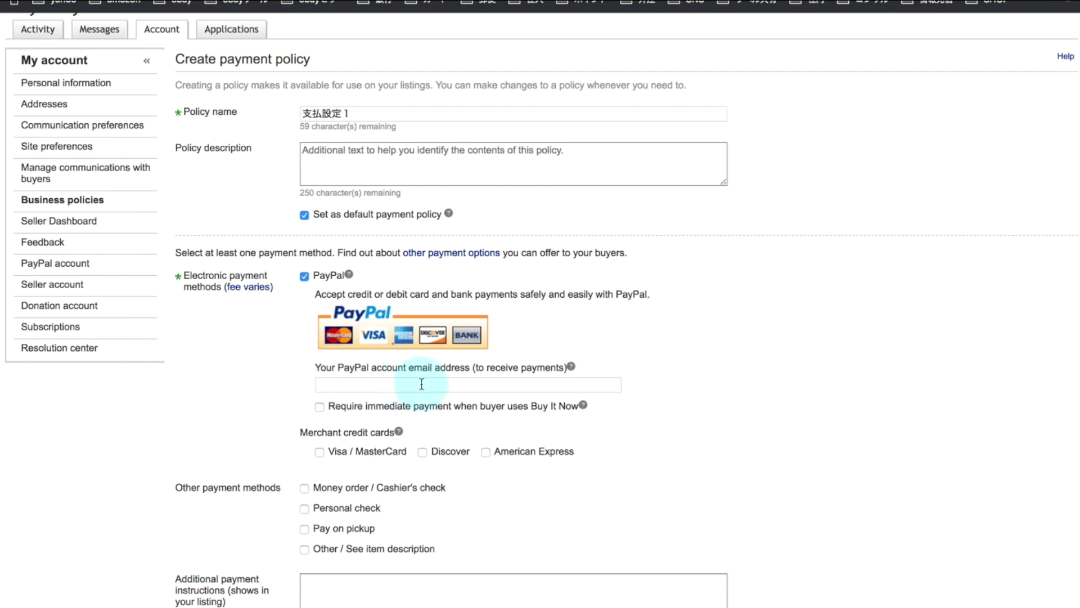
pyautogui.scroll(-3, 261, 358)
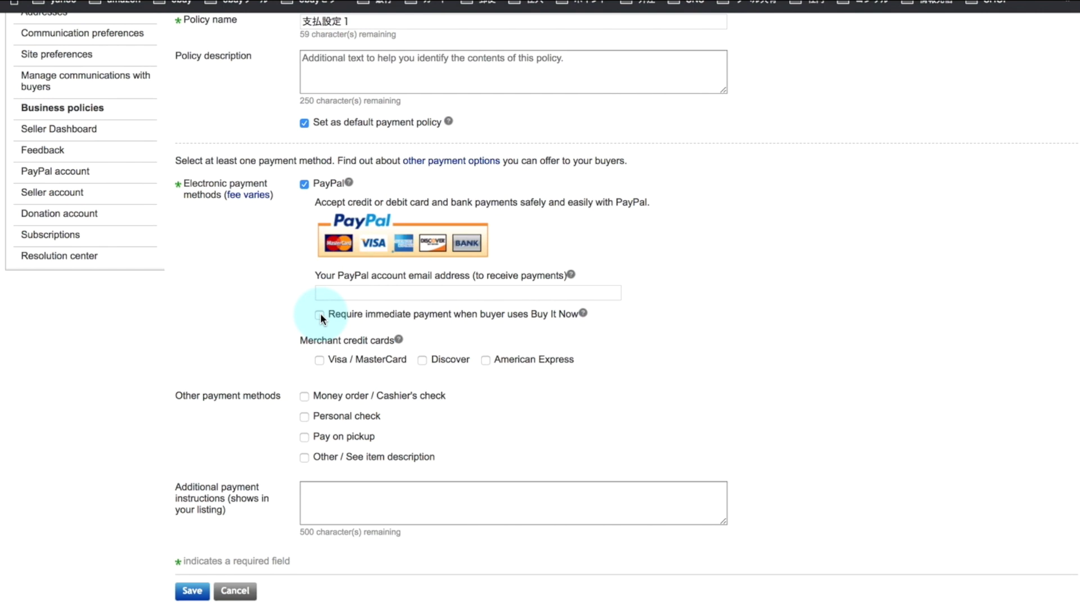
# Step: Try the immediate payment requirement for Buy It Now, turn it back off, and discard the payment policy
pyautogui.click(320, 315)
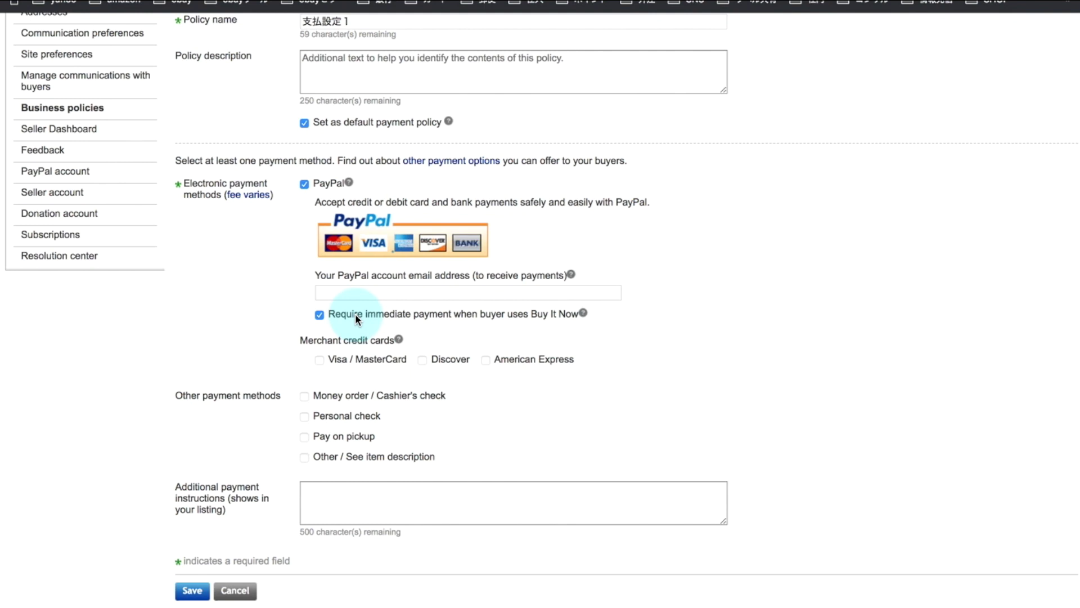
pyautogui.click(320, 314)
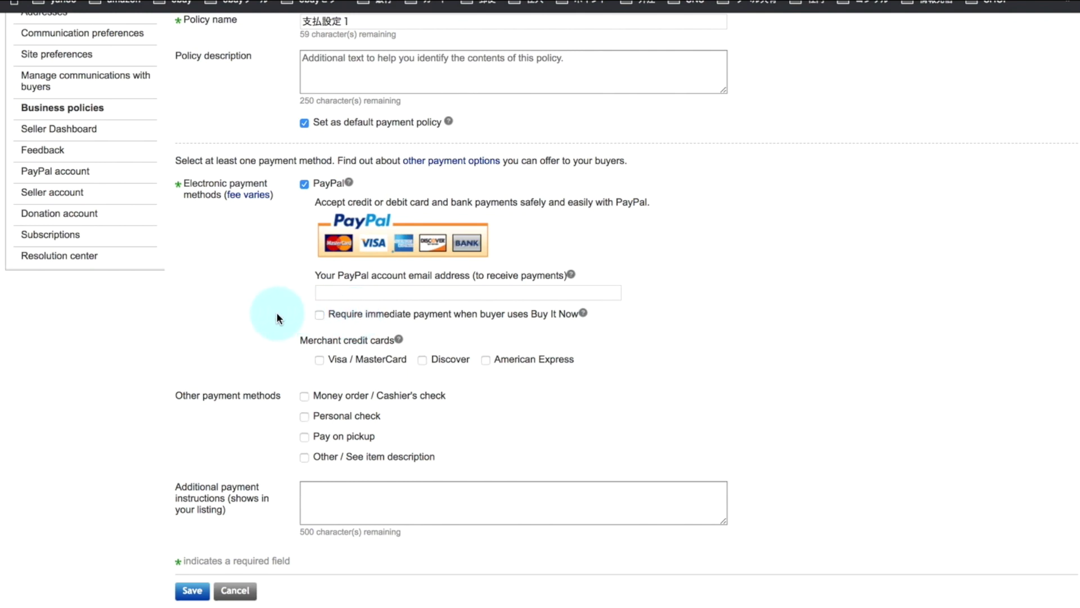
pyautogui.scroll(-2, 275, 312)
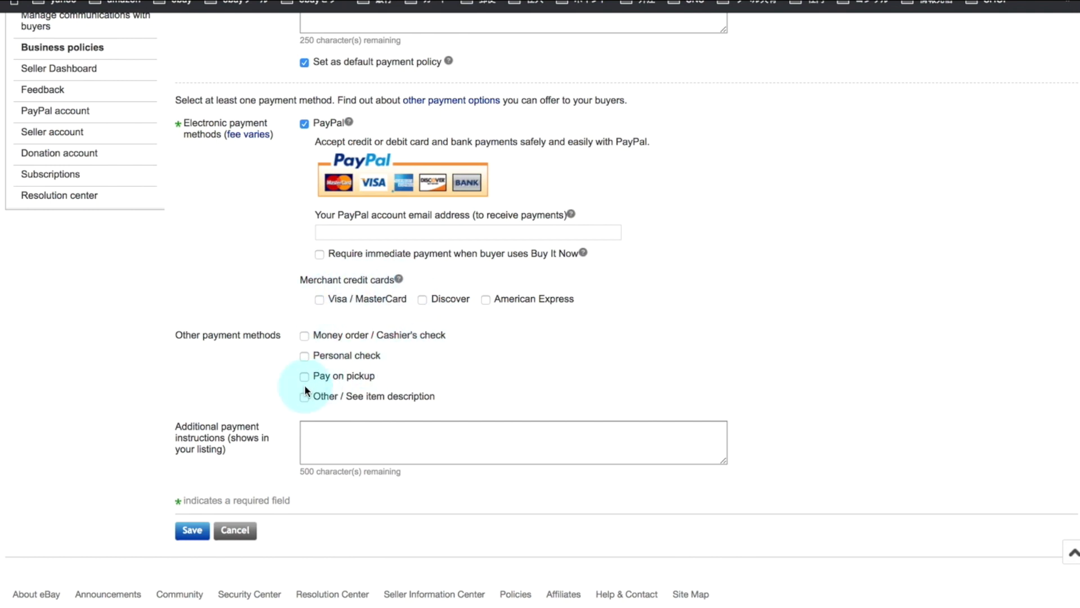
pyautogui.scroll(-1, 298, 383)
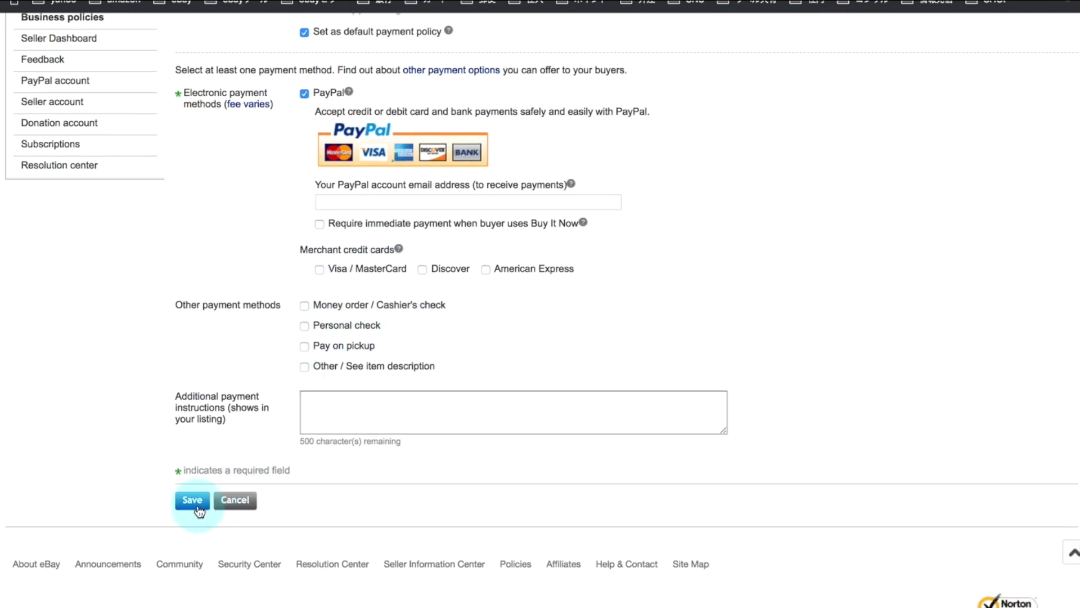
pyautogui.click(236, 499)
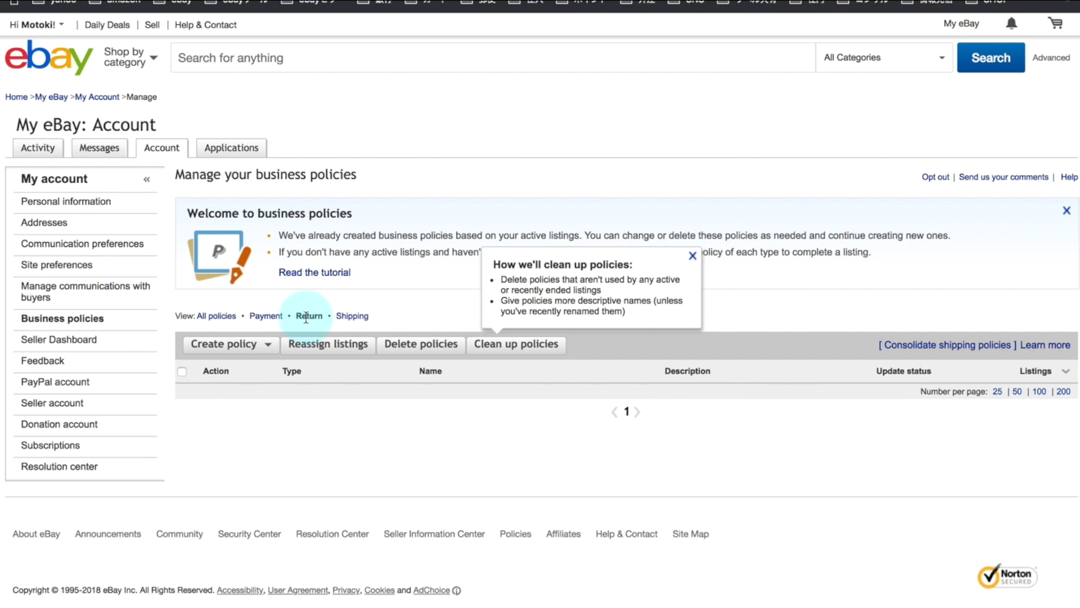
# Step: Start a new return policy and name it 返品設定１
pyautogui.click(262, 347)
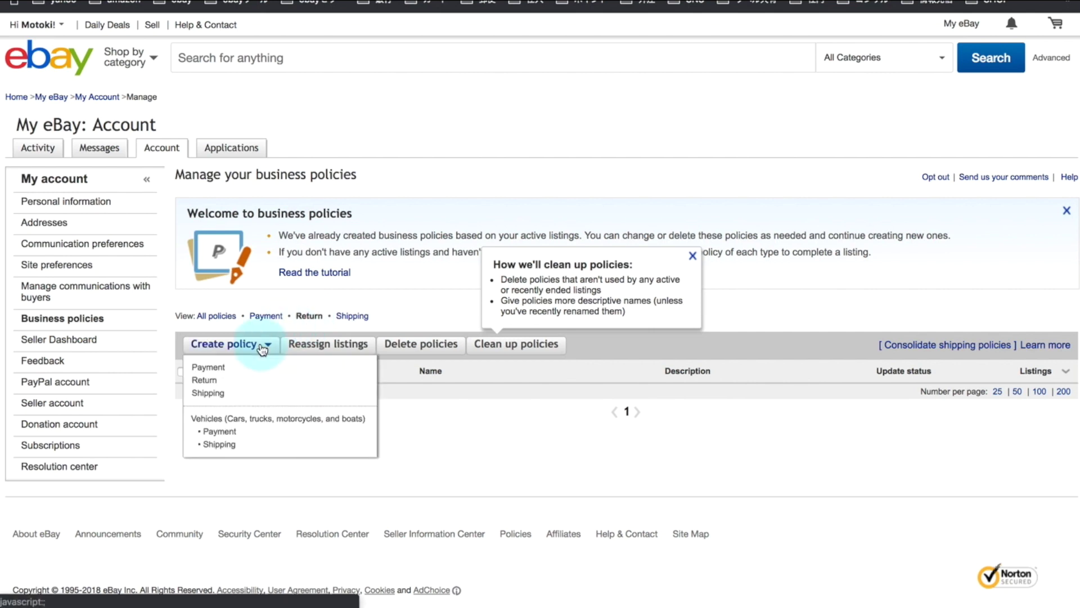
pyautogui.click(209, 381)
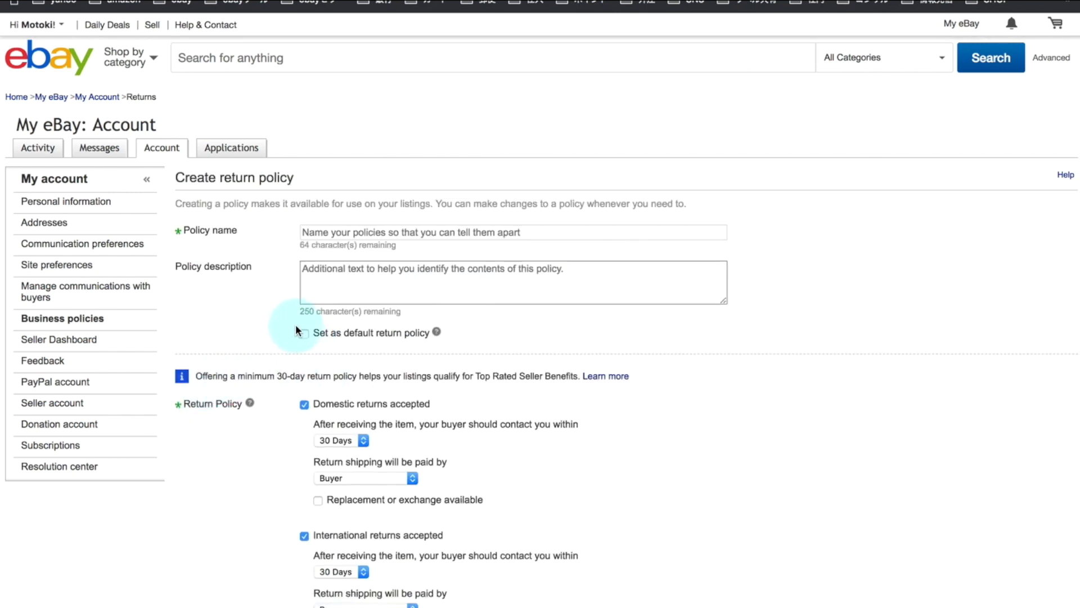
pyautogui.scroll(-1, 294, 322)
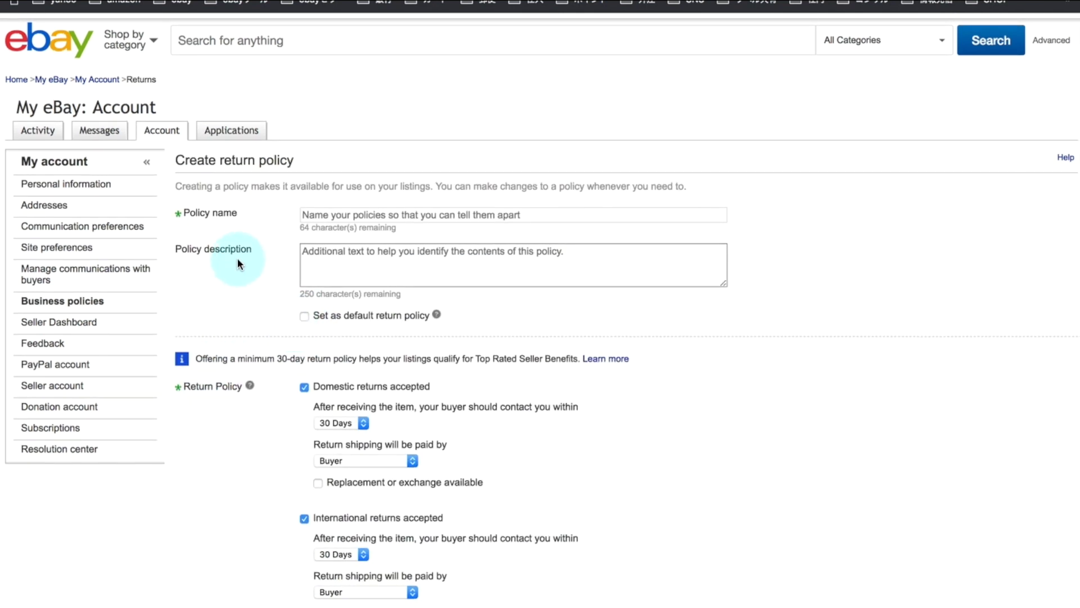
pyautogui.scroll(-1, 282, 216)
pyautogui.scroll(1, 289, 215)
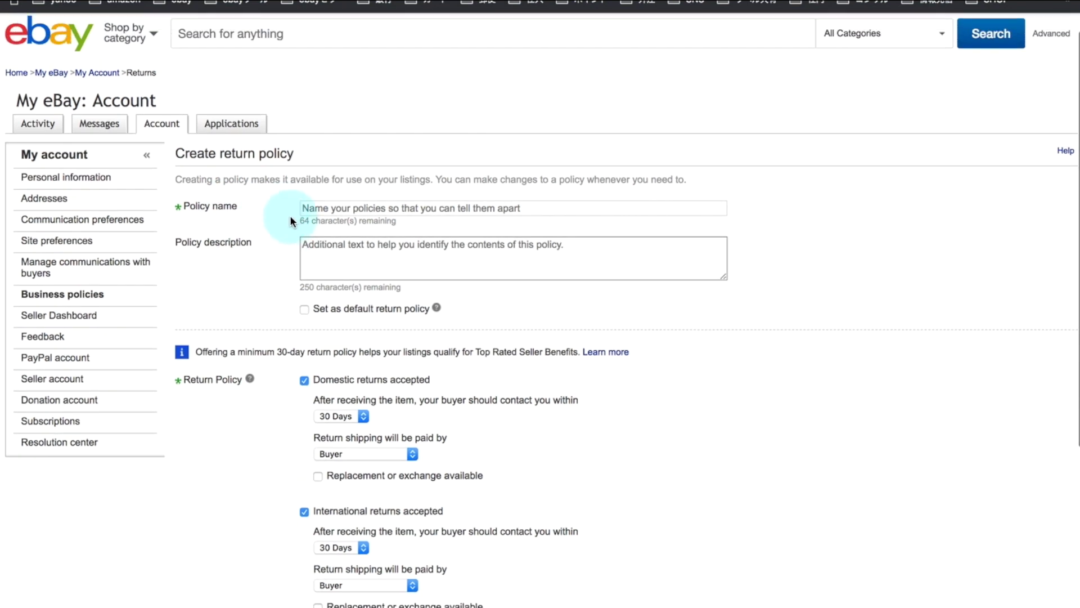
pyautogui.click(324, 210)
pyautogui.write('返品ポ')
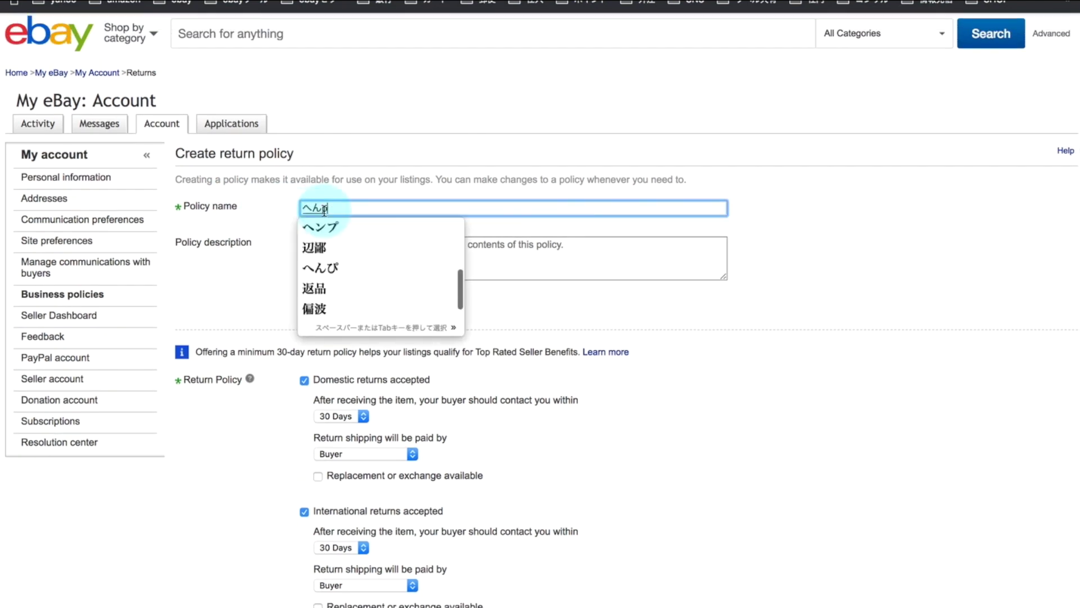
pyautogui.write('設定')
pyautogui.press('Return')
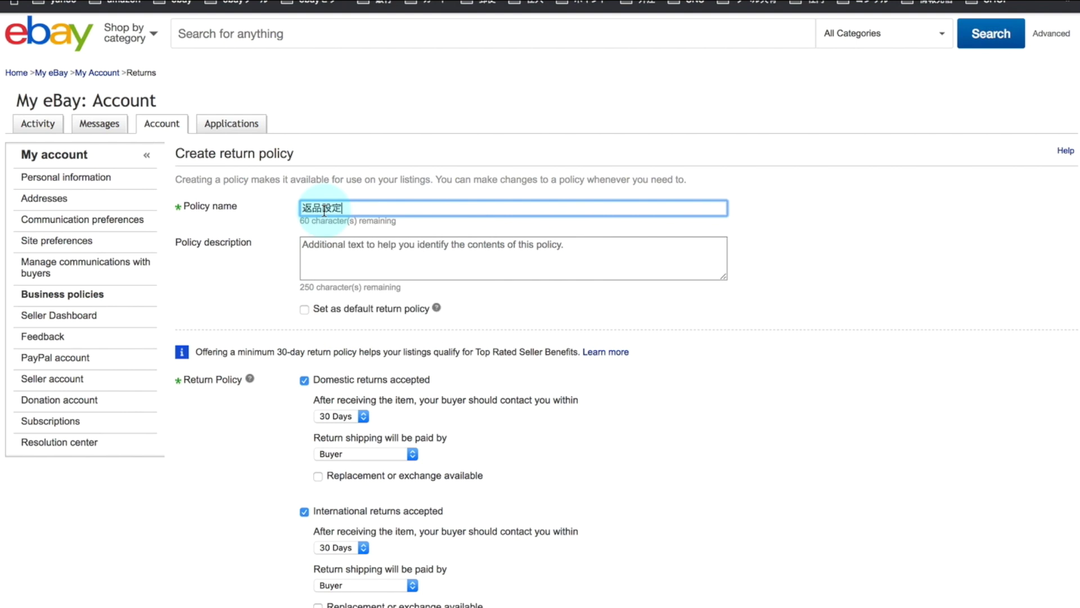
pyautogui.click(257, 268)
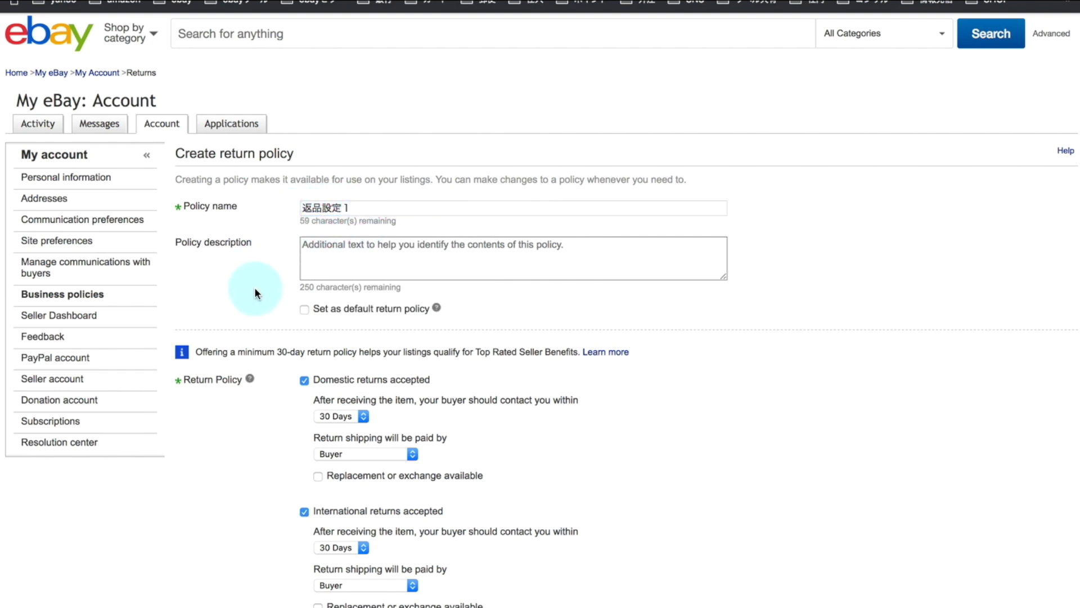
# Step: Choose 30 Days as the period for buyers to request domestic returns
pyautogui.scroll(-1, 255, 292)
pyautogui.scroll(-2, 254, 287)
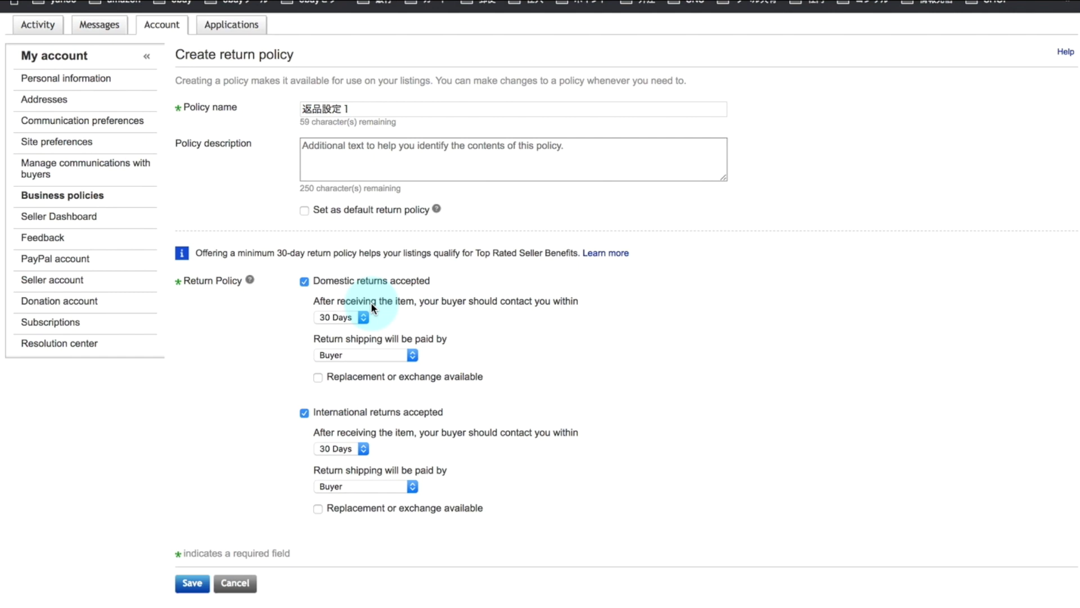
pyautogui.scroll(-1, 371, 302)
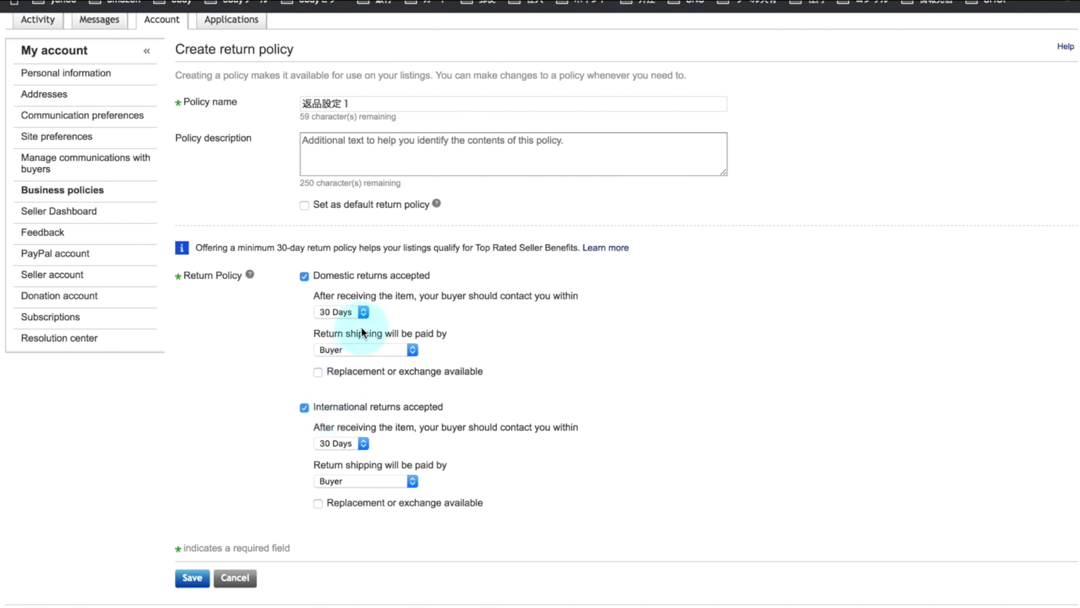
pyautogui.click(363, 312)
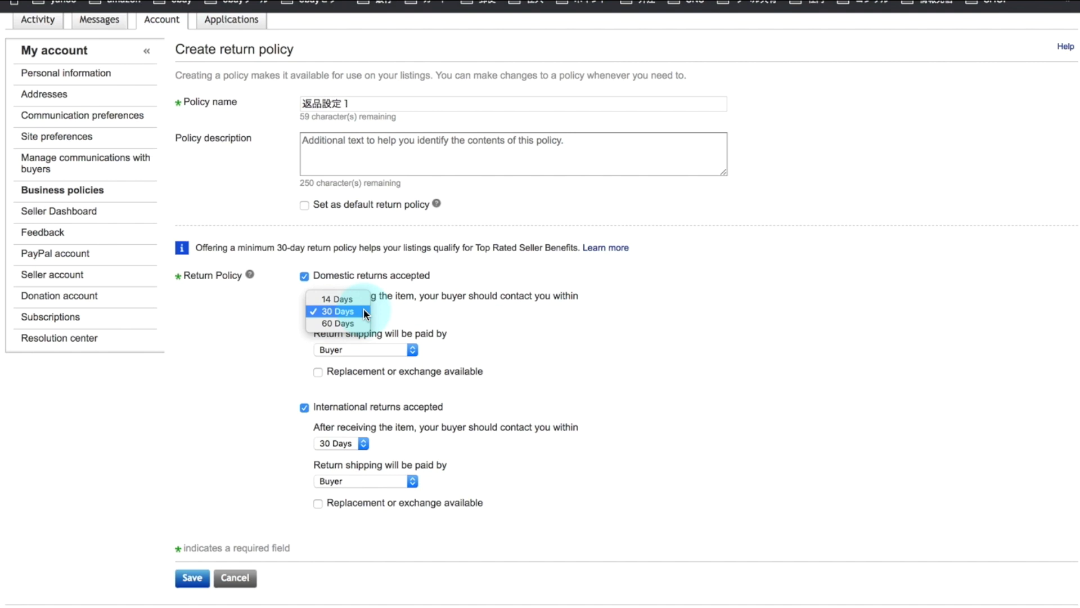
pyautogui.click(363, 311)
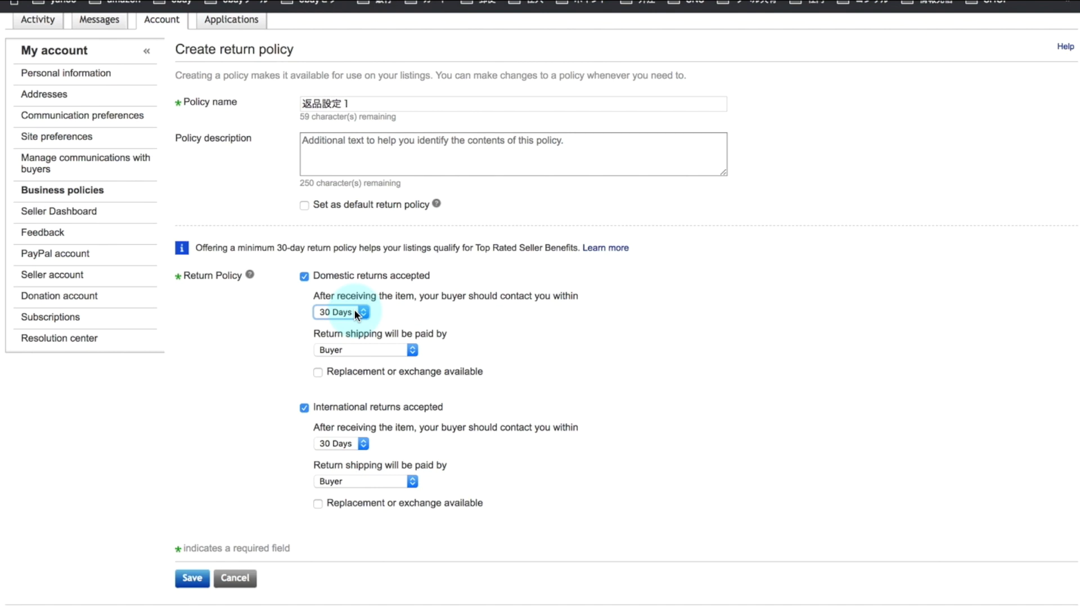
# Step: Set domestic return shipping as paid by Seller (Free Returns) and make replacement or exchange available for domestic returns
pyautogui.click(412, 350)
pyautogui.click(404, 361)
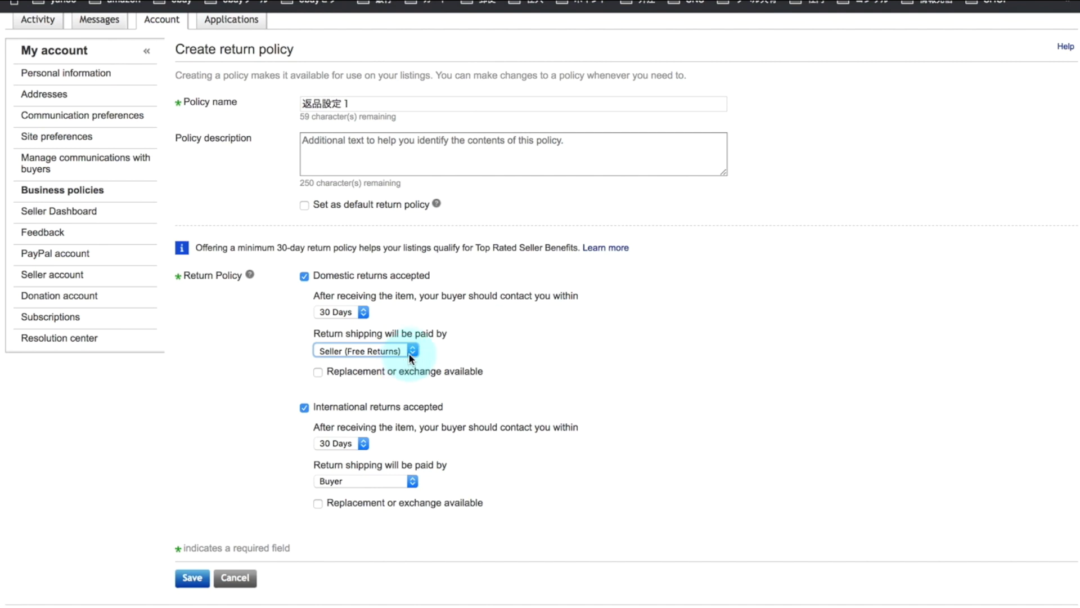
pyautogui.click(408, 352)
pyautogui.click(400, 338)
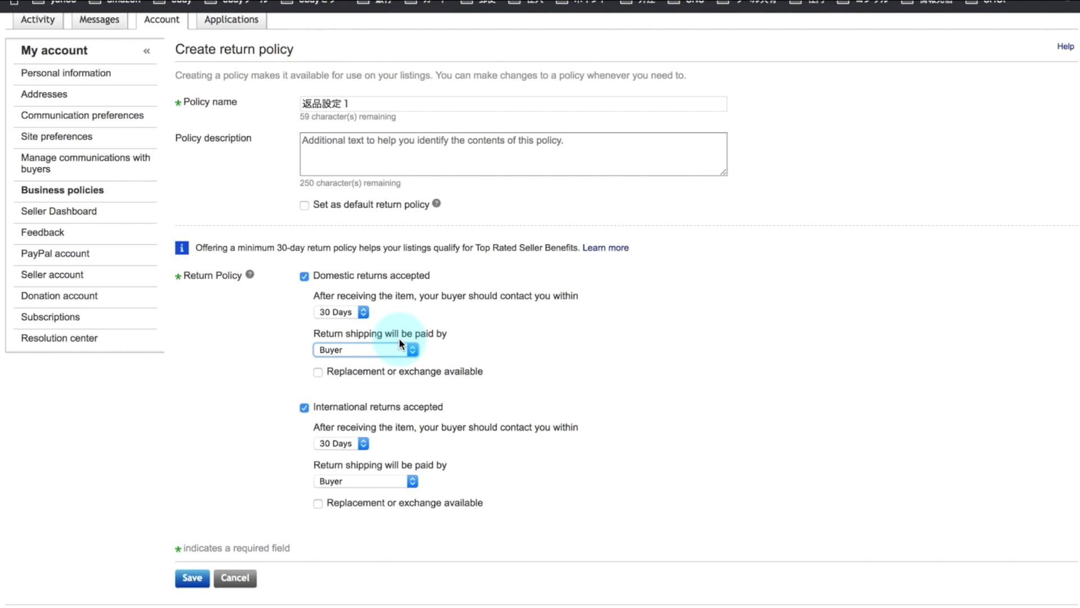
pyautogui.click(399, 341)
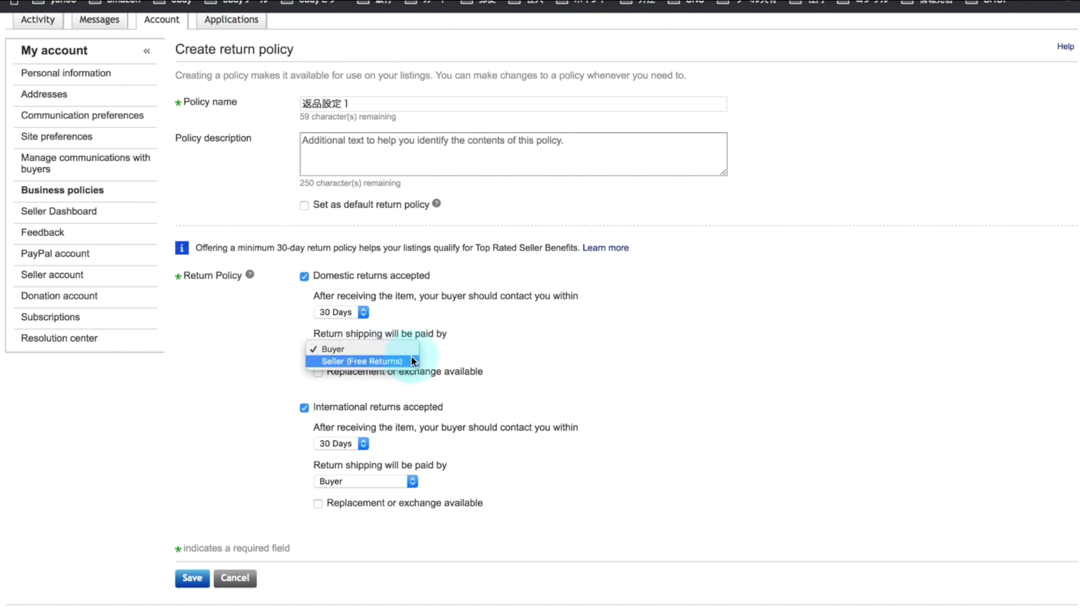
pyautogui.click(397, 358)
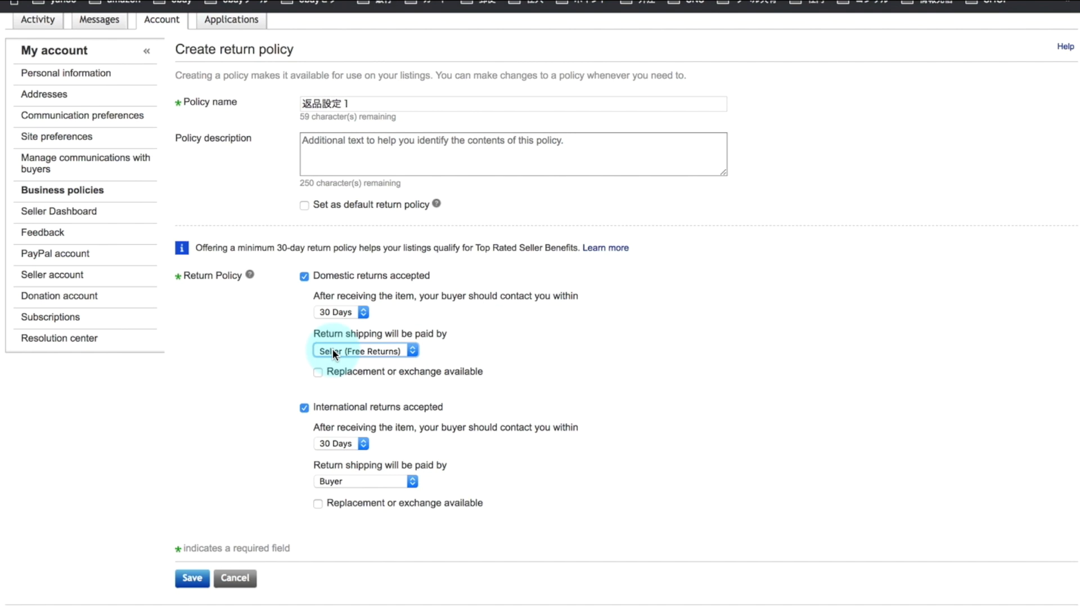
pyautogui.scroll(-1, 245, 351)
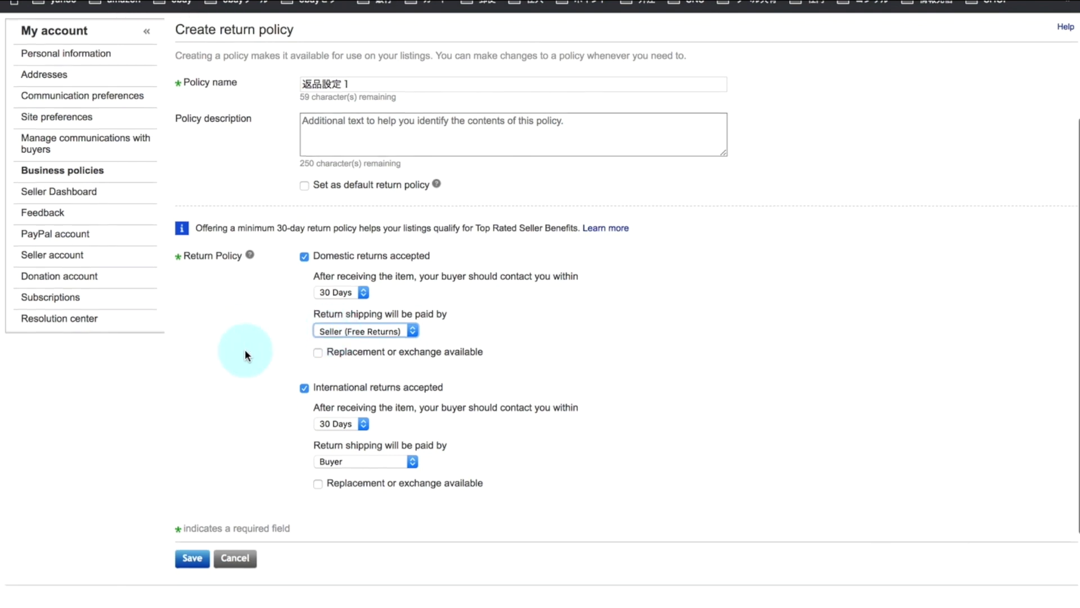
pyautogui.click(318, 352)
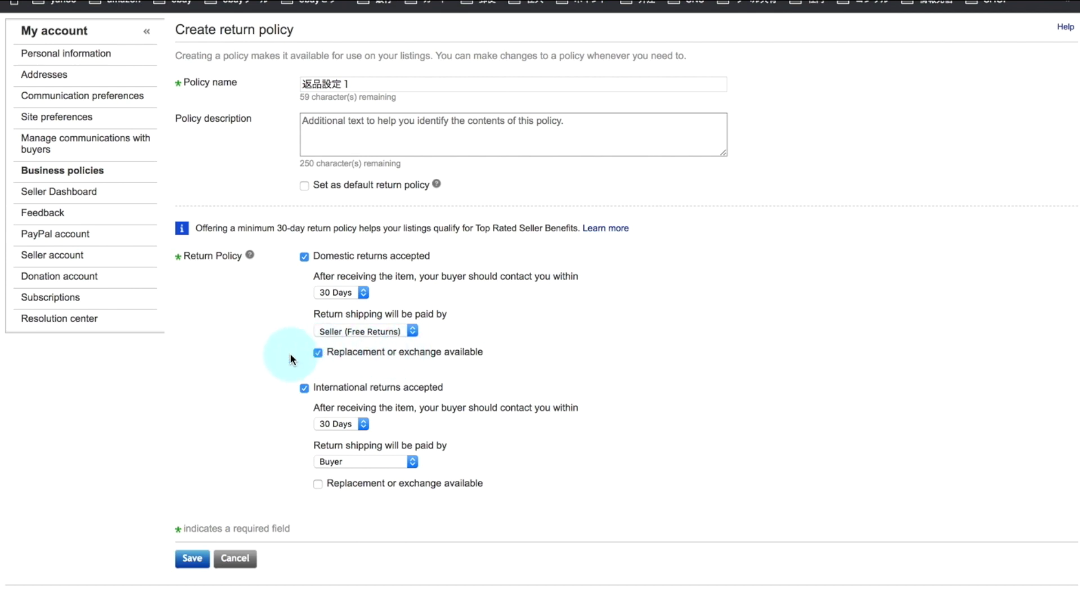
# Step: Set international return shipping as paid by Seller (Free Returns) and make replacement or exchange available for international returns
pyautogui.scroll(-1, 292, 357)
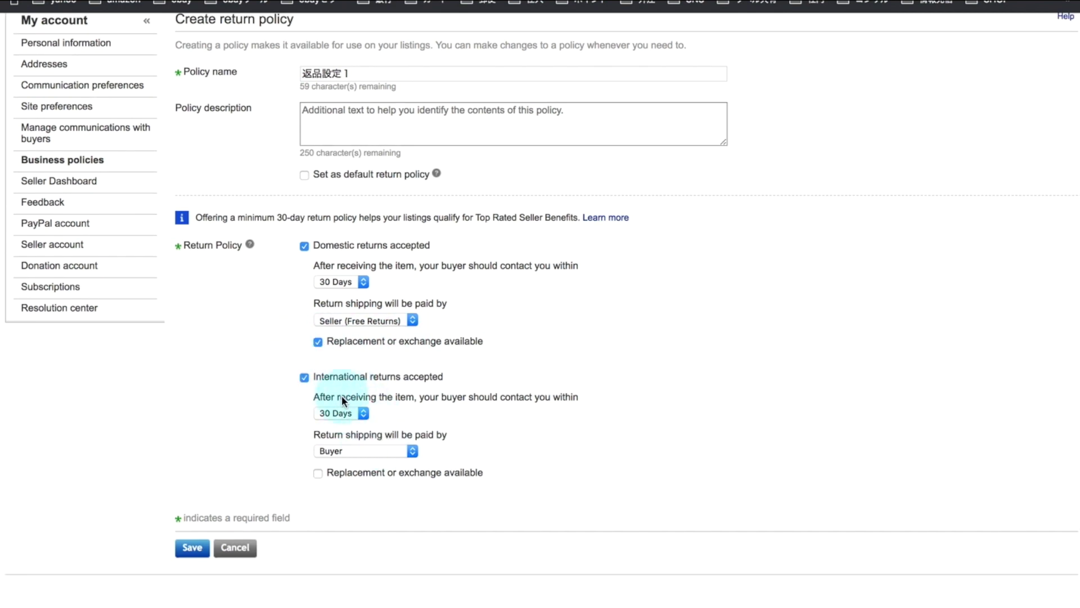
pyautogui.click(393, 451)
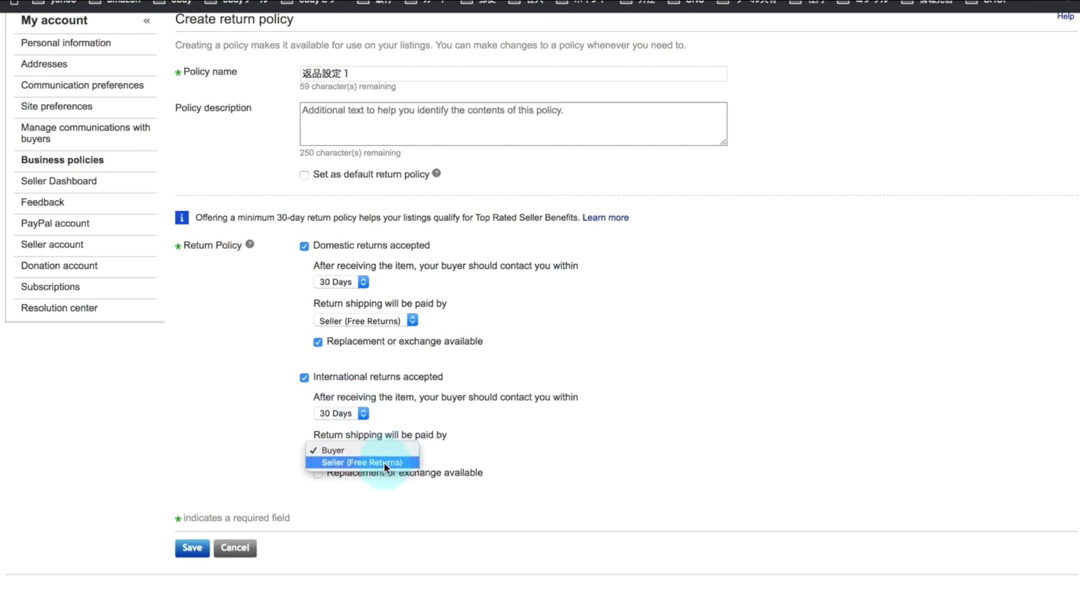
pyautogui.press('Escape')
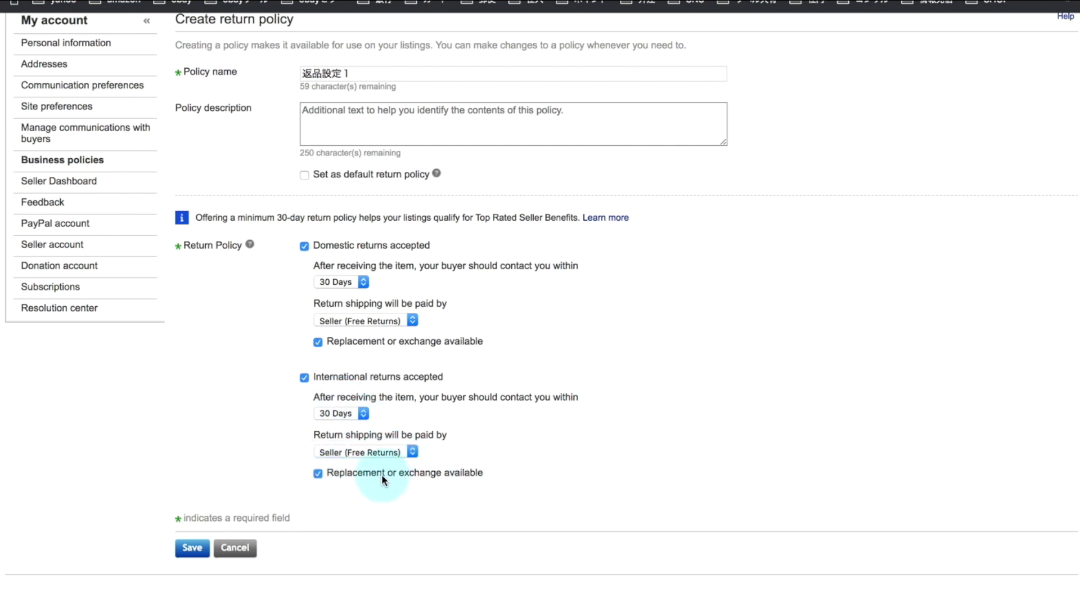
# Step: Set domestic return shipping as paid by Buyer
pyautogui.scroll(2, 272, 454)
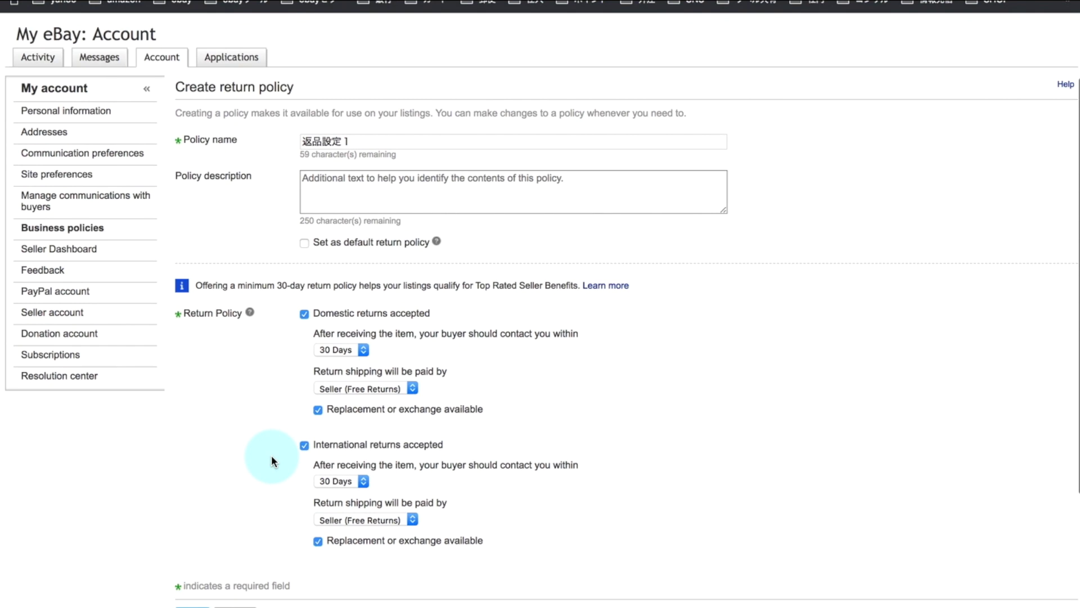
pyautogui.click(388, 388)
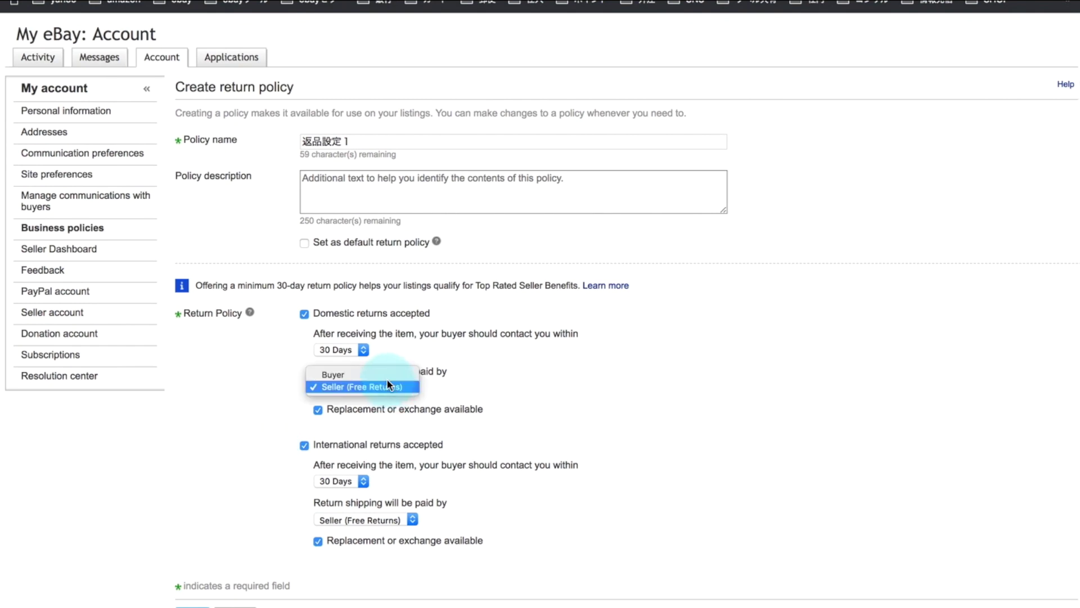
pyautogui.click(387, 376)
pyautogui.click(391, 385)
pyautogui.click(473, 376)
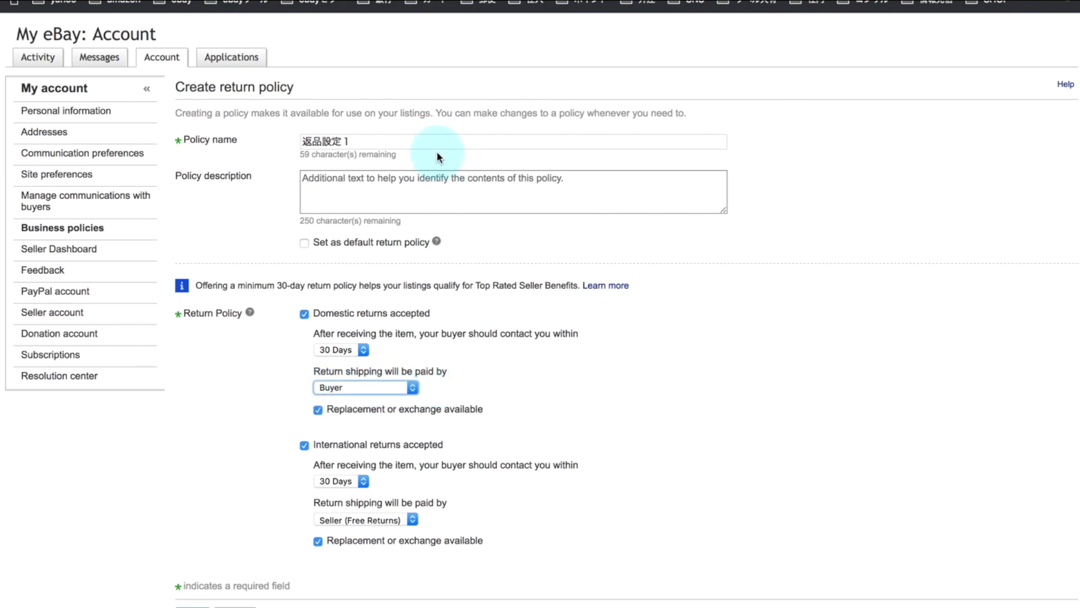
# Step: Extend the return policy's name to 返品設定１バイヤー負担
pyautogui.click(401, 144)
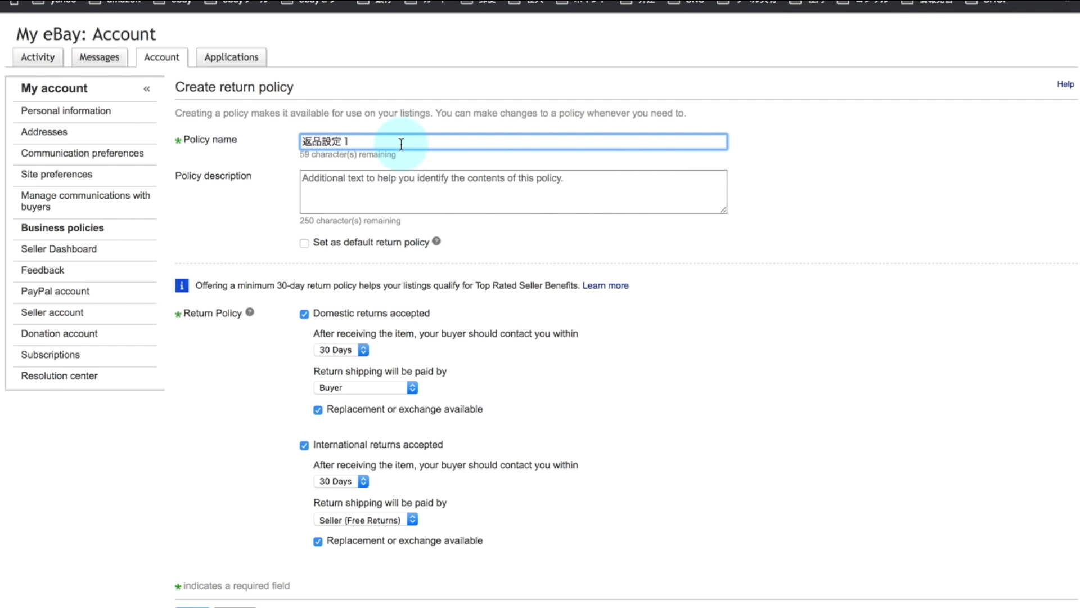
pyautogui.write('バイヤーふた')
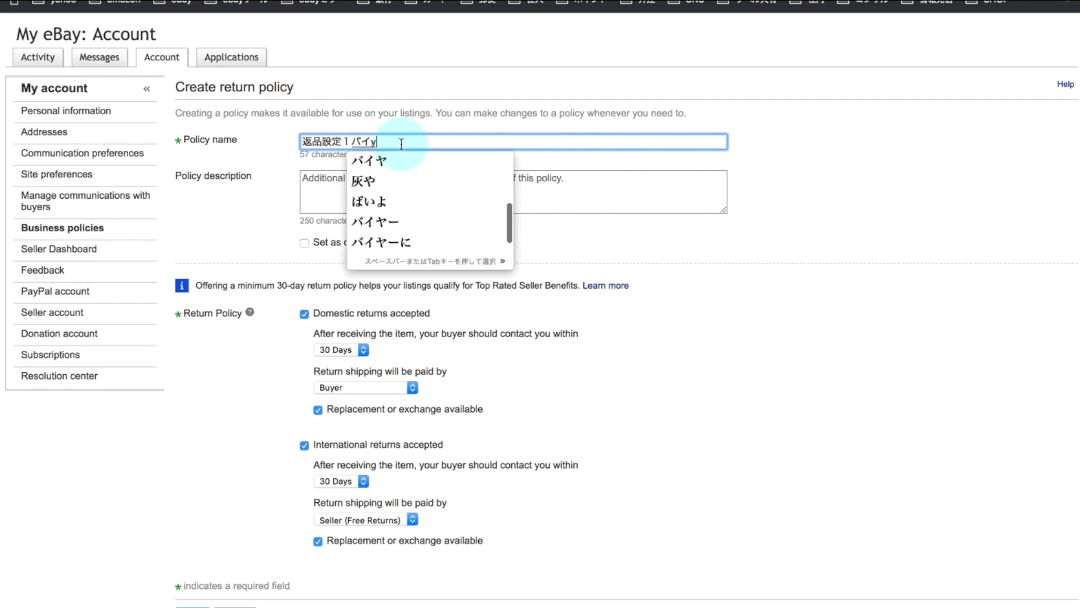
pyautogui.write('んする')
pyautogui.press('space')
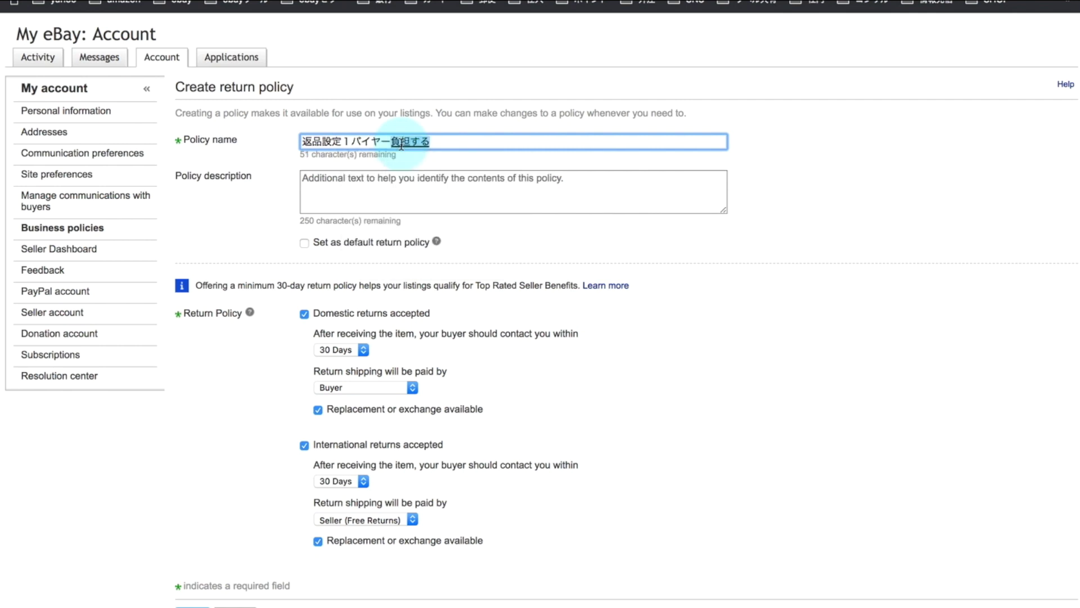
pyautogui.press('Return')
pyautogui.press('BackSpace')
pyautogui.press('BackSpace')
pyautogui.click(610, 259)
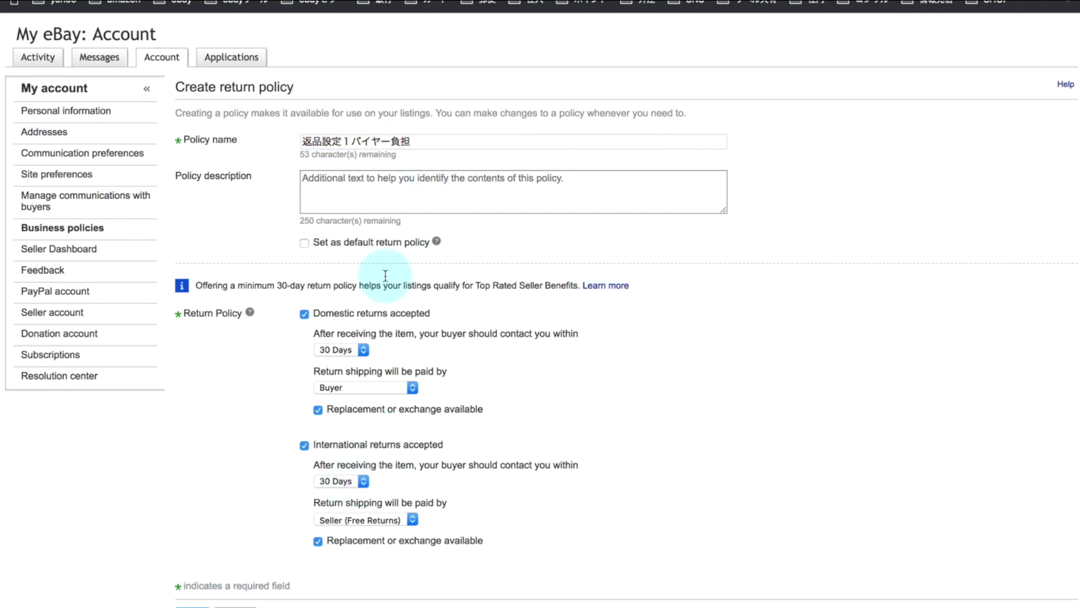
# Step: Change the policy name to 返品設定１セラー負担 and set domestic return shipping as paid by Seller (Free Returns)
pyautogui.click(365, 143)
pyautogui.moveTo(365, 143); pyautogui.dragTo(353, 138)
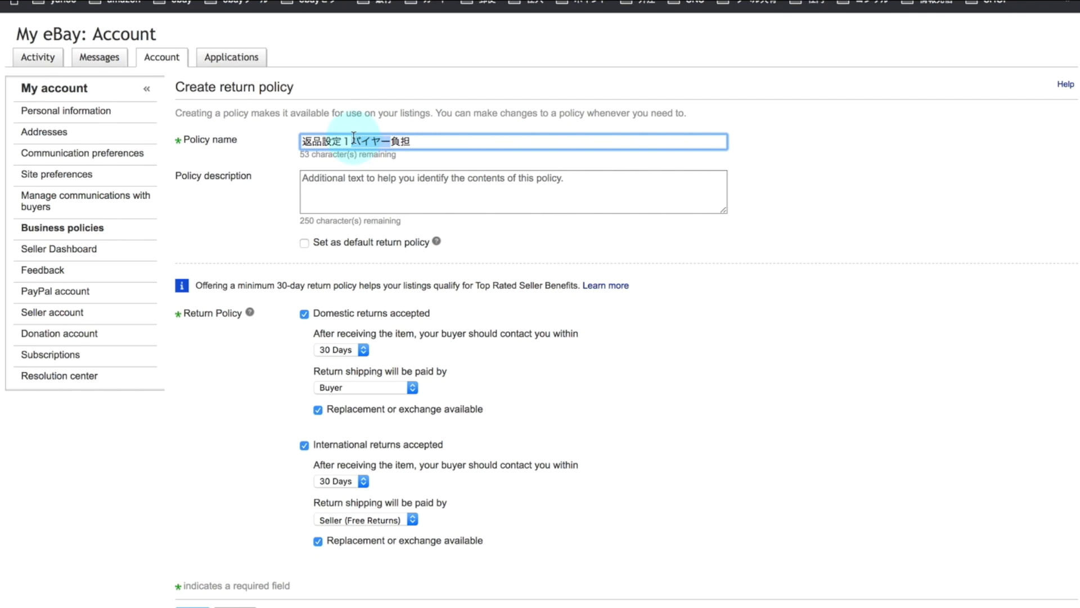
pyautogui.write('セラー')
pyautogui.press('Return')
pyautogui.press('Tab')
pyautogui.press('Tab')
pyautogui.click(393, 389)
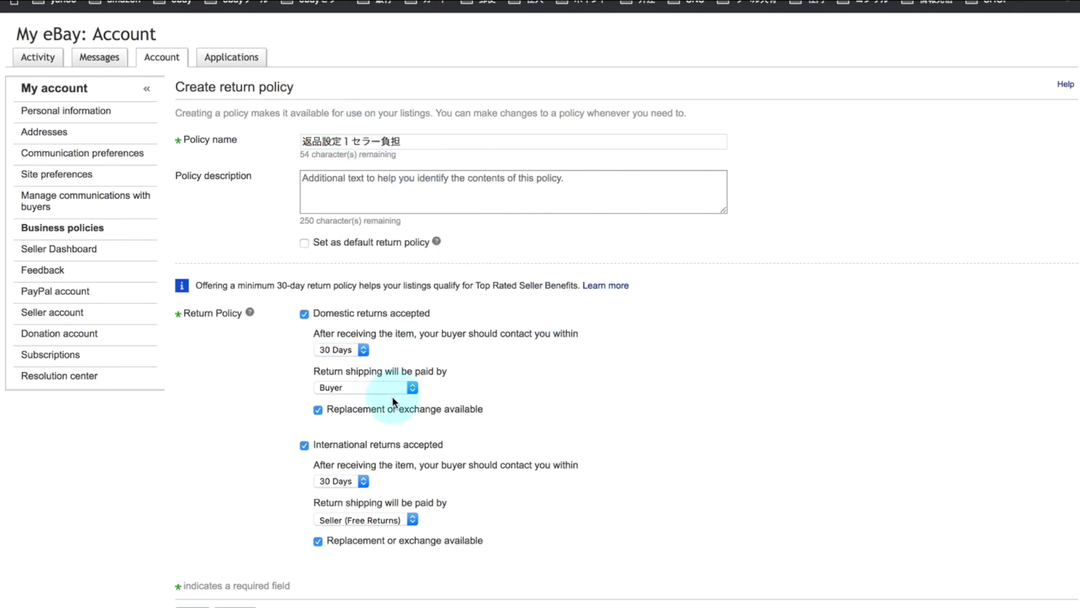
pyautogui.click(417, 399)
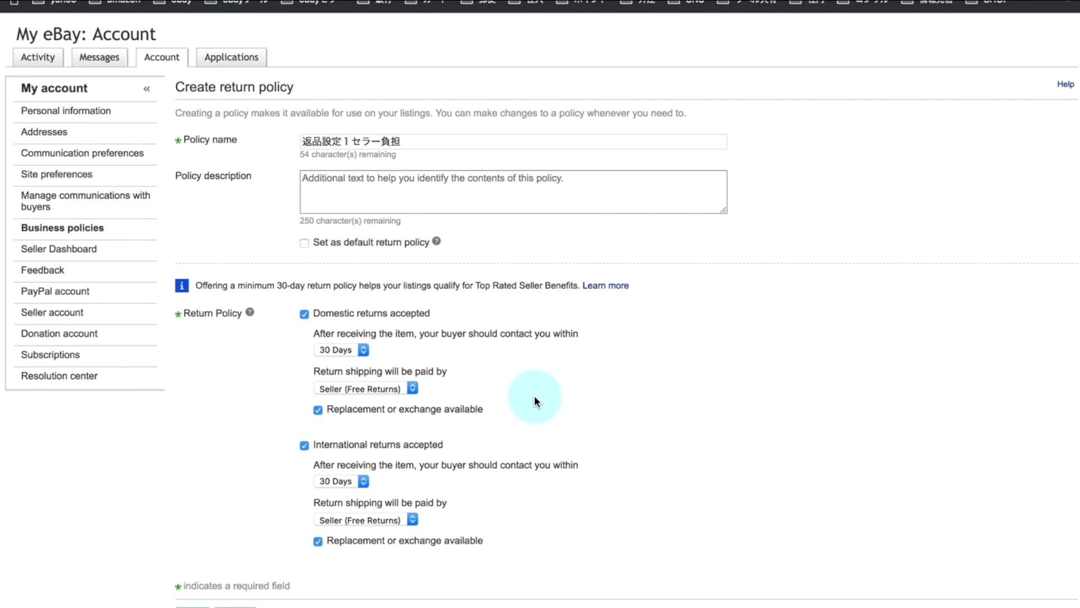
# Step: Review the domestic and international return terms, and discard the return policy without saving it
pyautogui.scroll(-3, 272, 359)
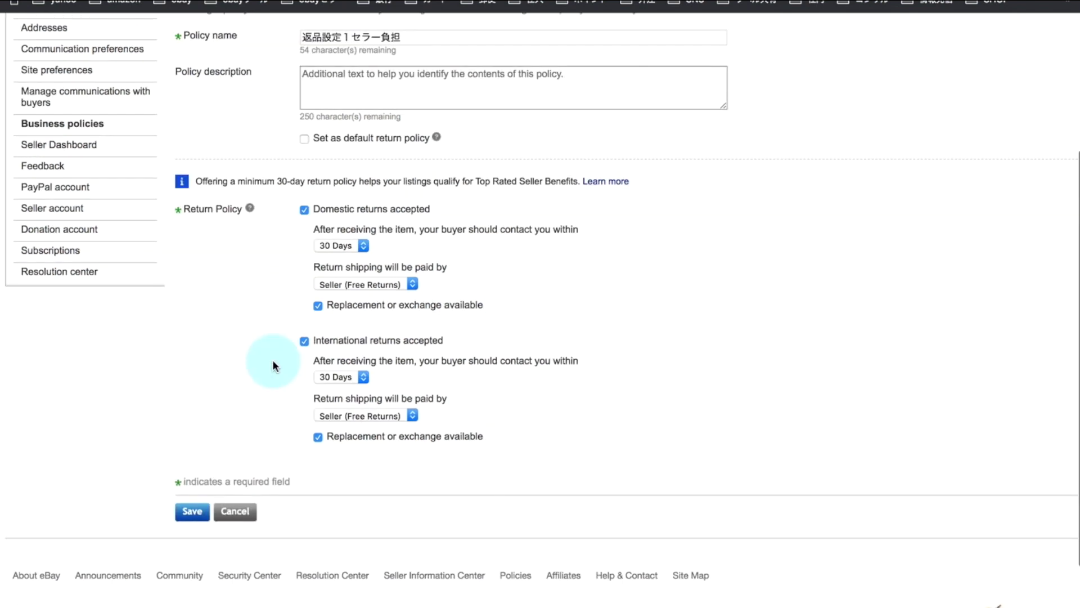
pyautogui.scroll(-1, 272, 365)
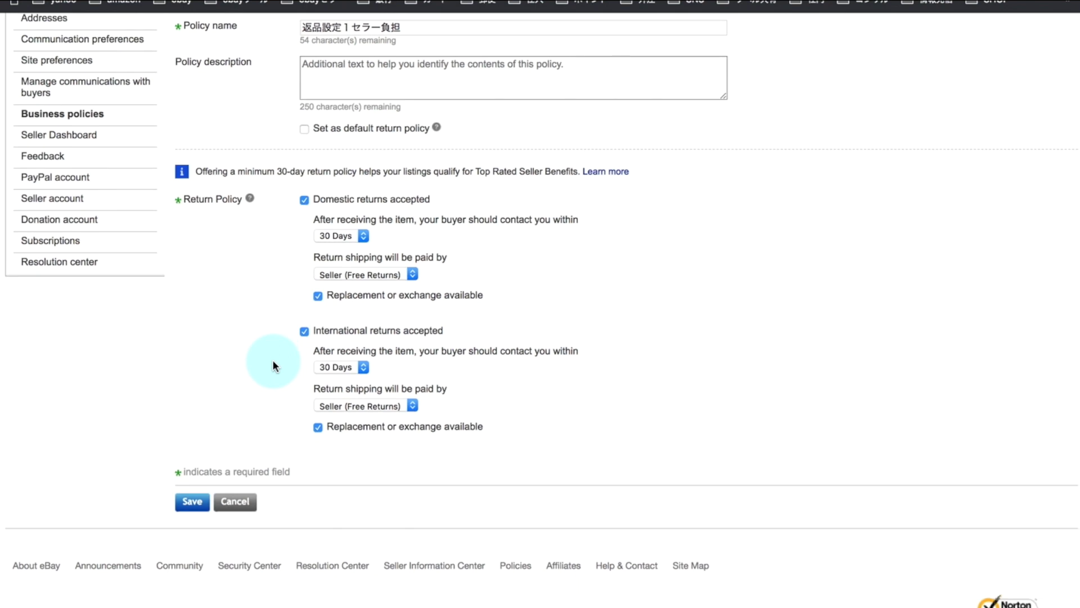
pyautogui.scroll(2, 272, 366)
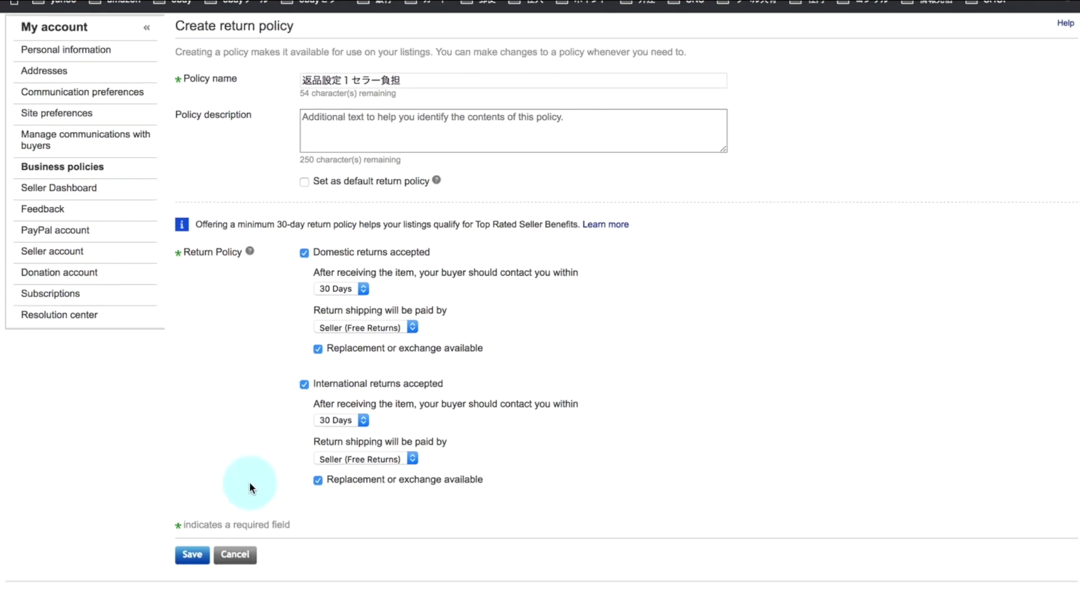
pyautogui.scroll(2, 249, 481)
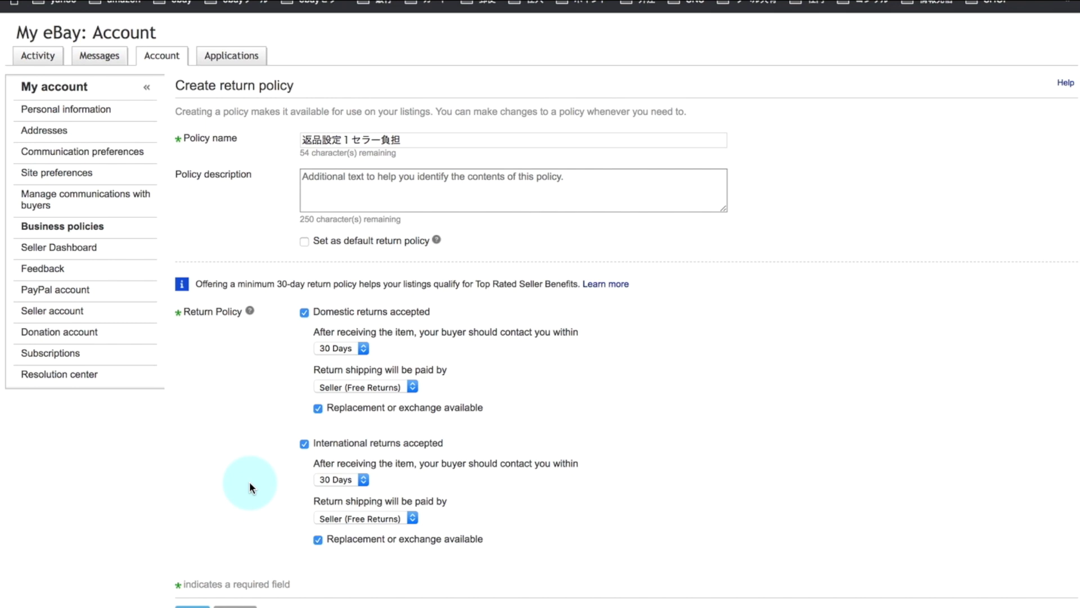
pyautogui.scroll(-2, 248, 481)
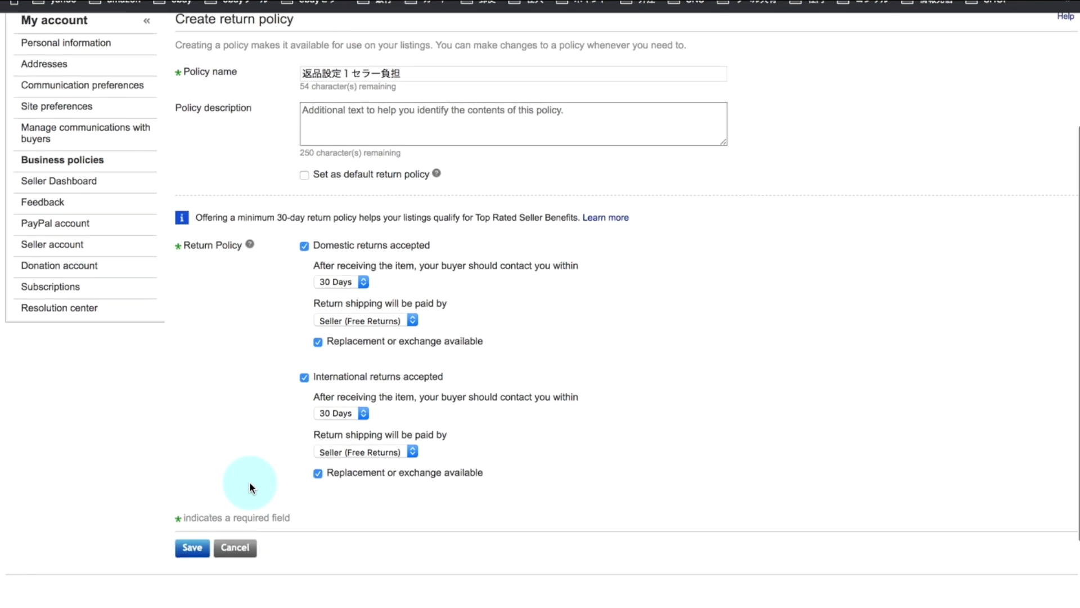
pyautogui.click(233, 553)
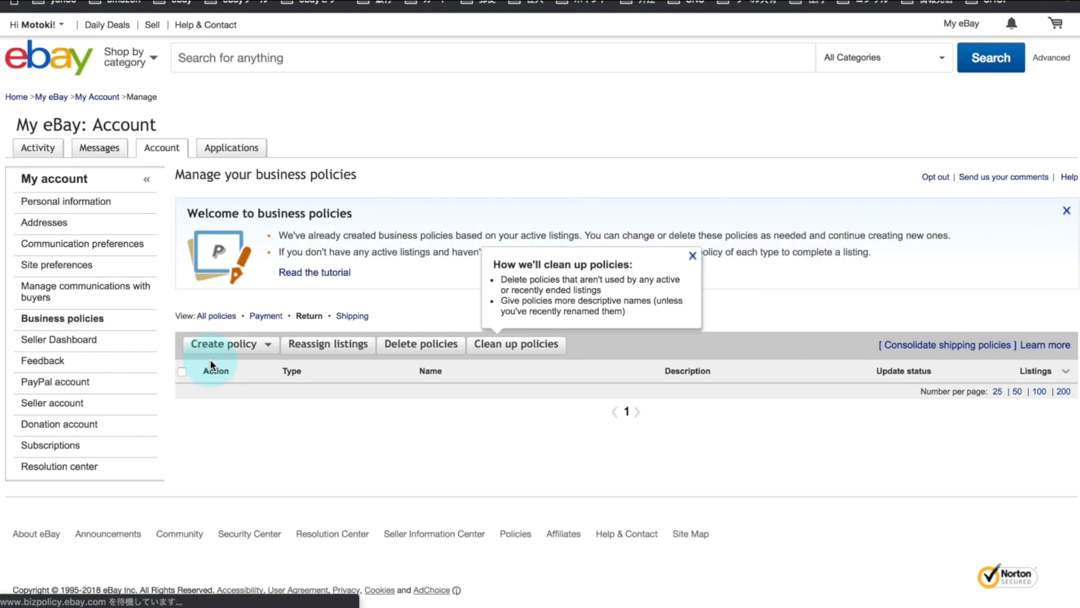
# Step: Look at the policy types available for creation on the business policies page, and close the list without choosing one
pyautogui.scroll(-1, 211, 357)
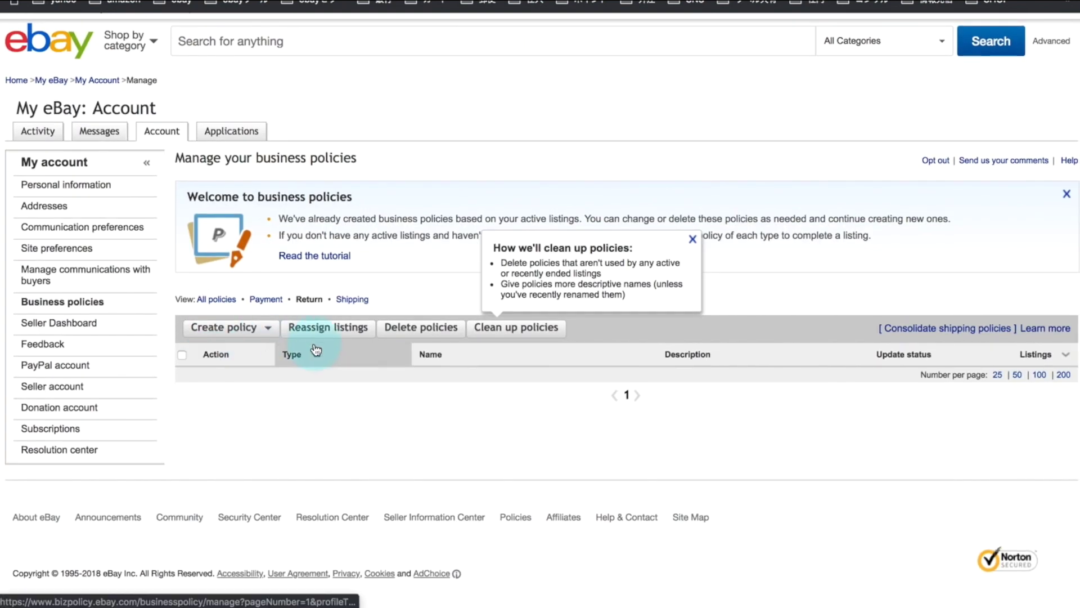
pyautogui.click(252, 331)
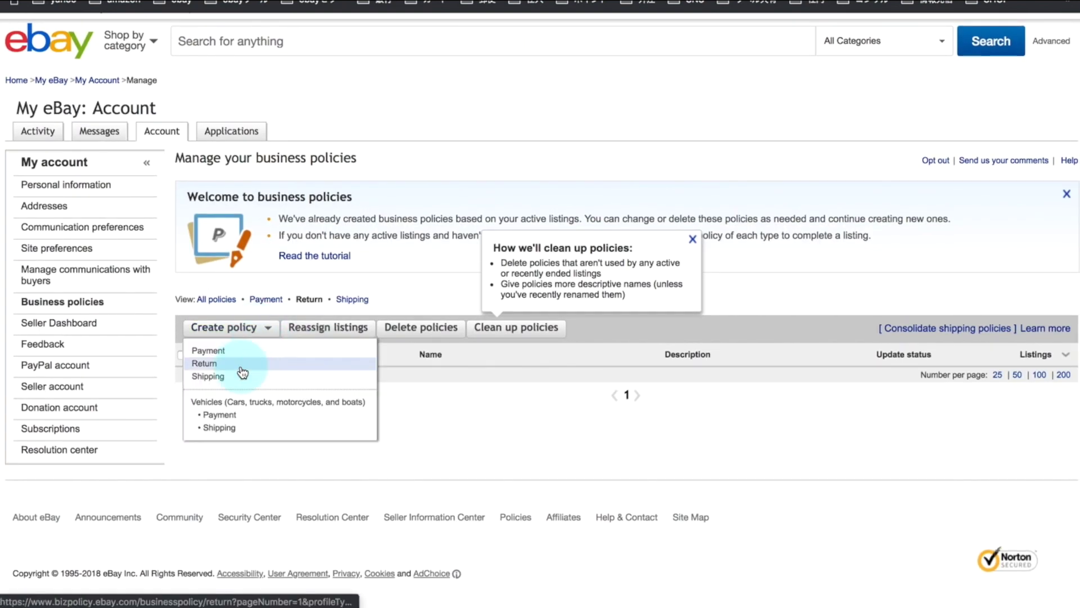
pyautogui.click(262, 457)
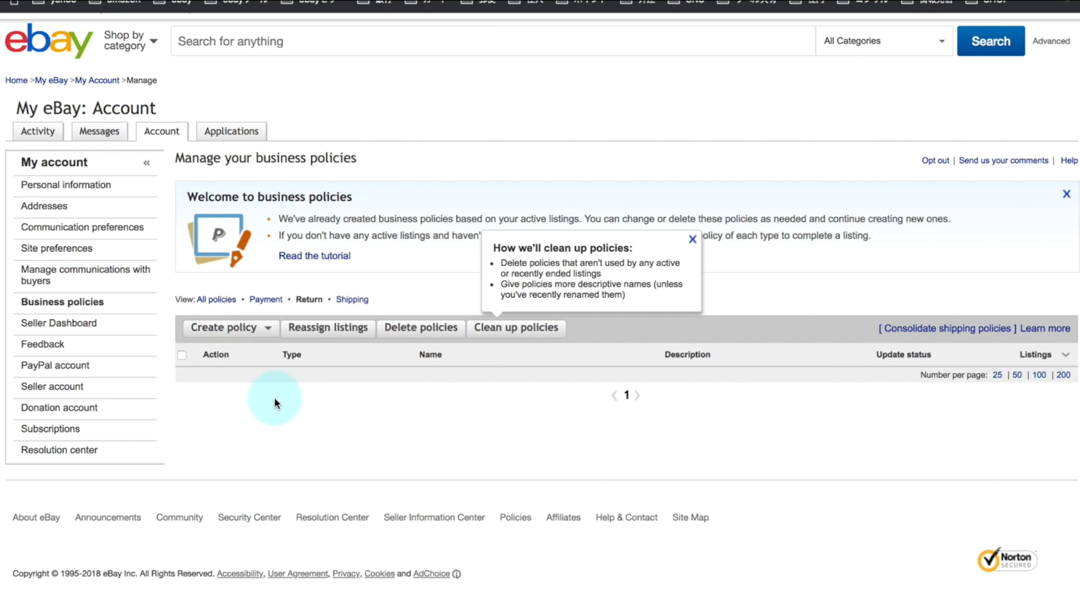